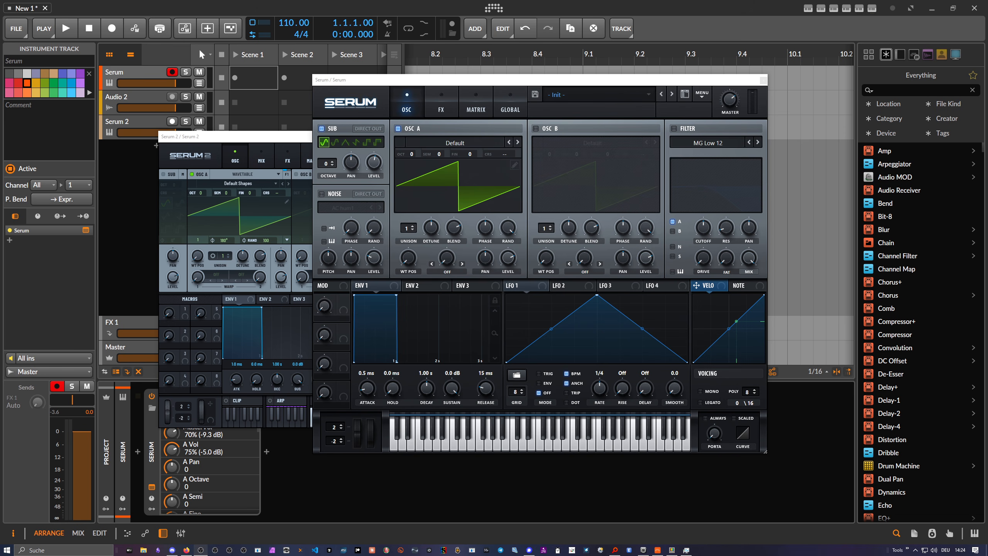
# Step: Bring the original Serum window in front of Serum 2 and open oscillator A's wavetable editor
pyautogui.moveTo(379, 86); pyautogui.dragTo(407, 83)
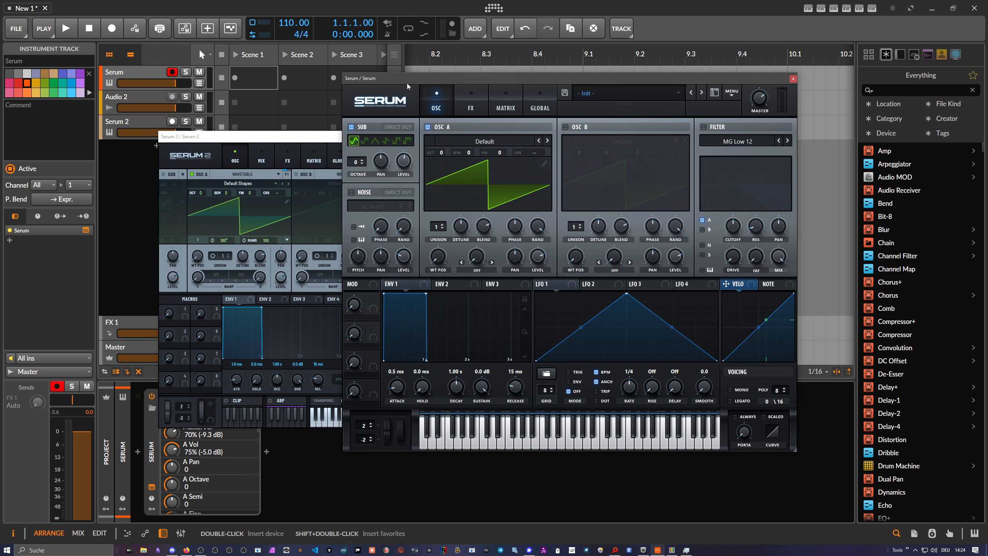
pyautogui.click(322, 138)
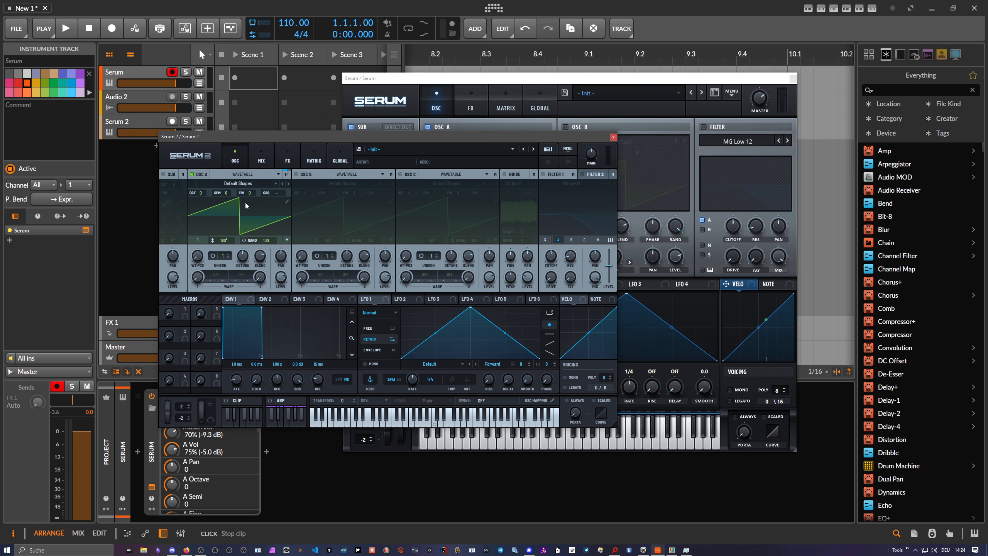
pyautogui.click(421, 79)
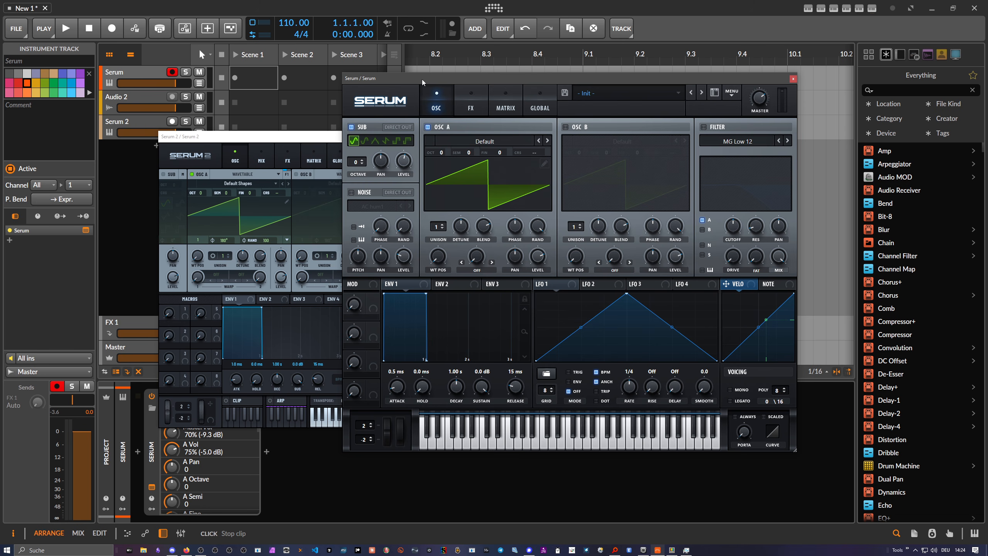
pyautogui.doubleClick(478, 193)
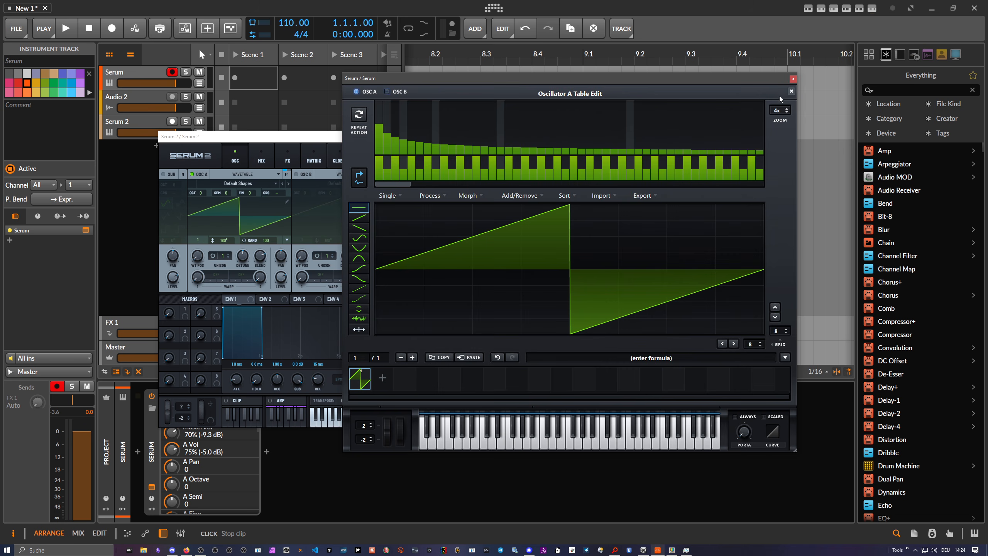
pyautogui.click(791, 91)
pyautogui.click(546, 165)
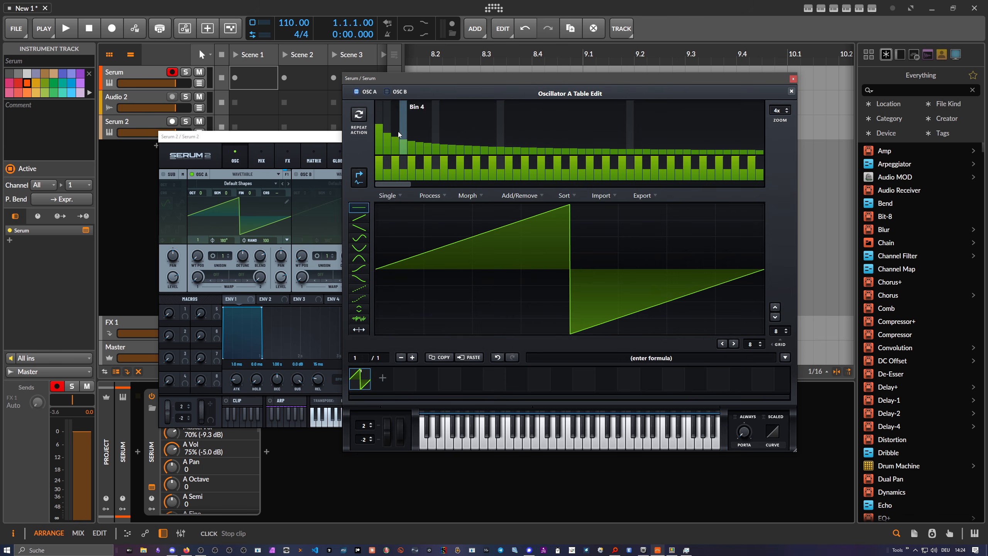
# Step: Draw freehand harmonic levels and stepped waveform segments in oscillator A's table, and reset the table to the default saw
pyautogui.moveTo(398, 134)
pyautogui.mouseDown()
pyautogui.moveTo(406, 149)
pyautogui.moveTo(651, 138)
pyautogui.mouseUp()
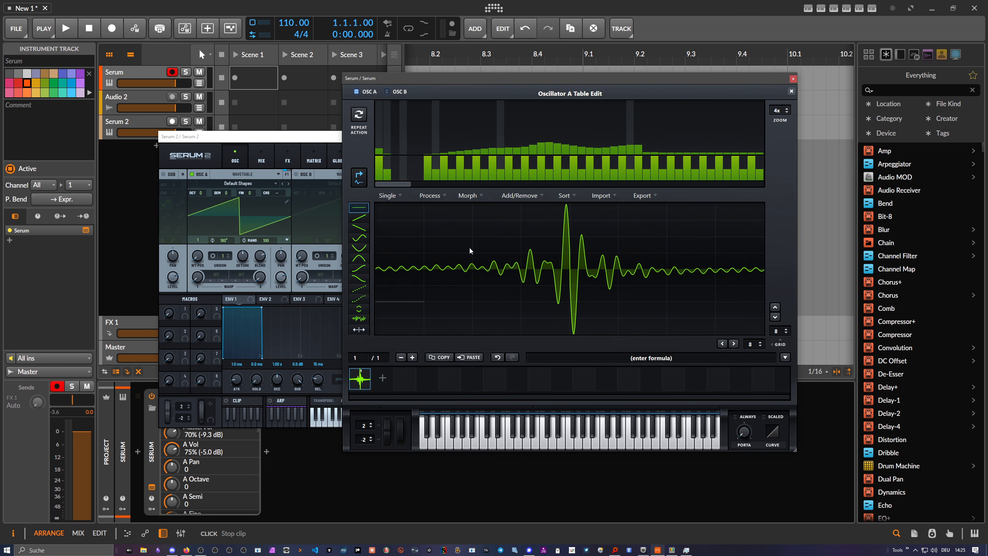
pyautogui.moveTo(470, 251)
pyautogui.mouseDown()
pyautogui.moveTo(497, 291)
pyautogui.moveTo(648, 221)
pyautogui.moveTo(723, 243)
pyautogui.mouseUp()
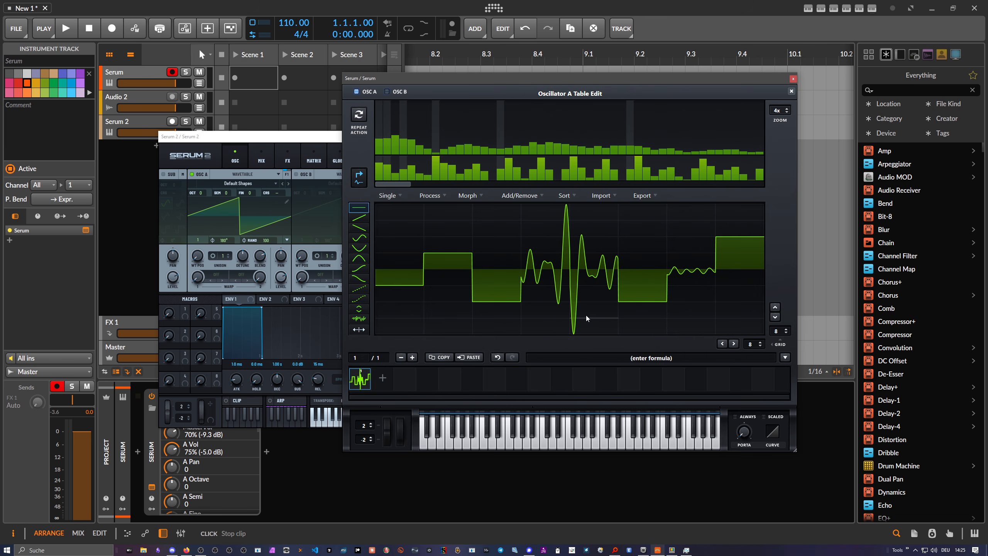
pyautogui.click(520, 196)
pyautogui.click(519, 206)
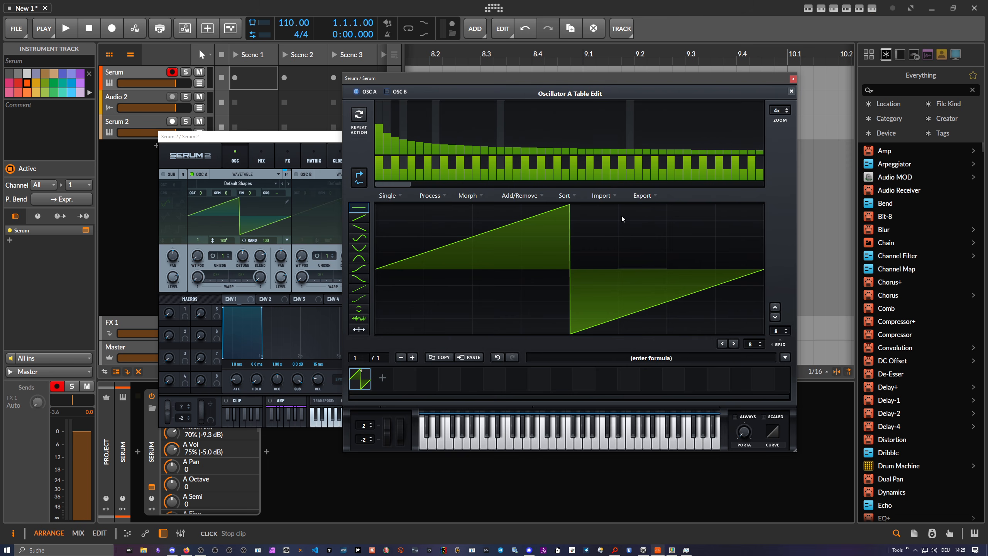
# Step: Examine the Multis formula presets in the wavetable editor and close the editor
pyautogui.moveTo(583, 83); pyautogui.dragTo(536, 71)
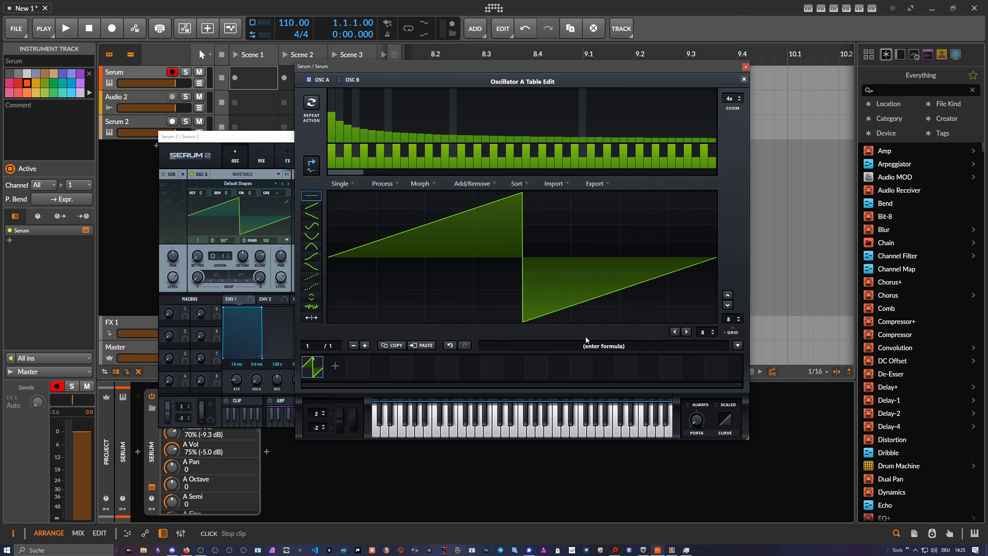
pyautogui.click(738, 345)
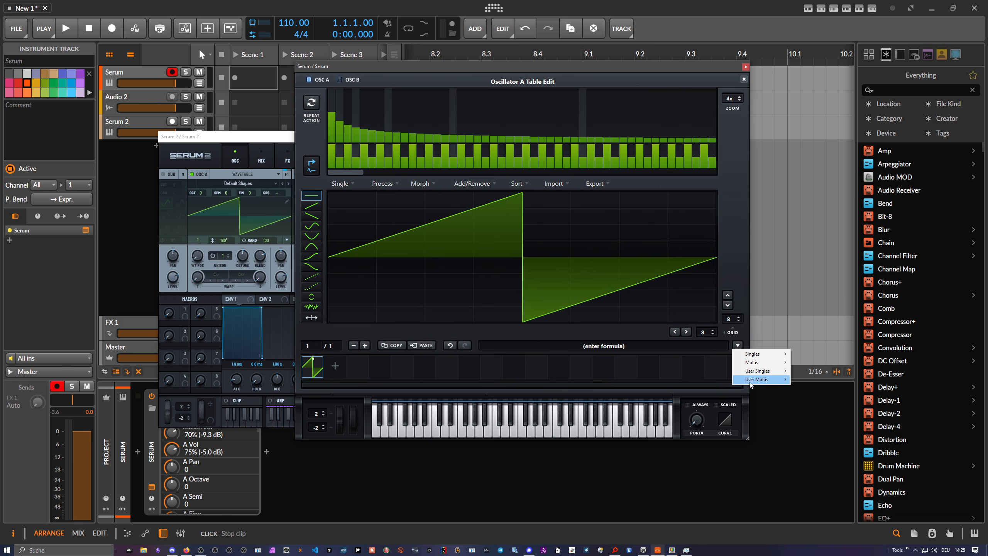
pyautogui.moveTo(756, 366)
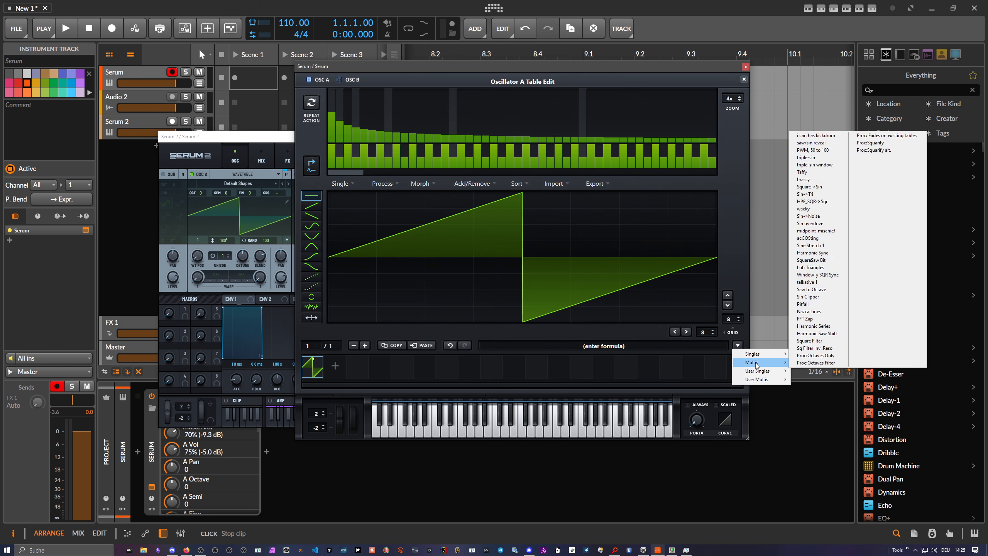
pyautogui.click(641, 330)
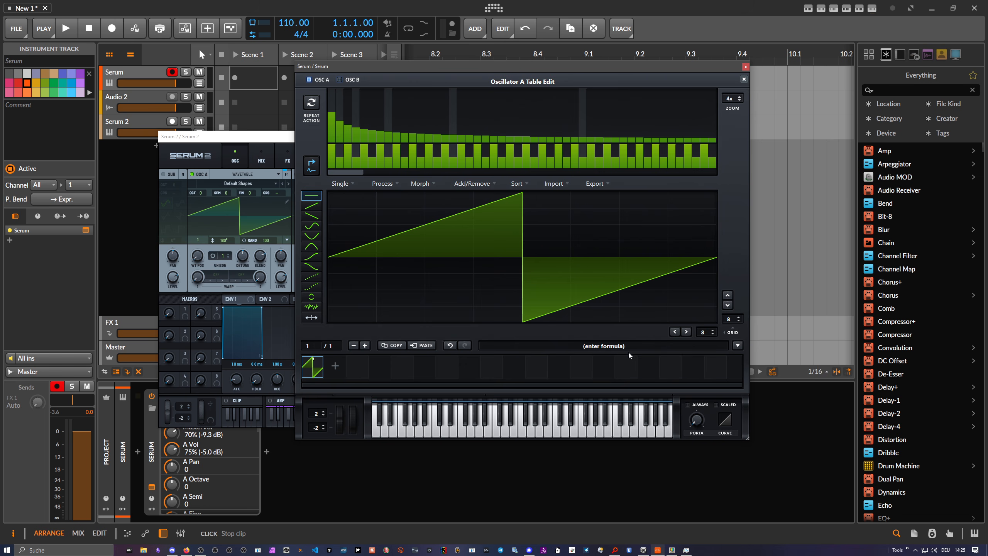
pyautogui.click(743, 79)
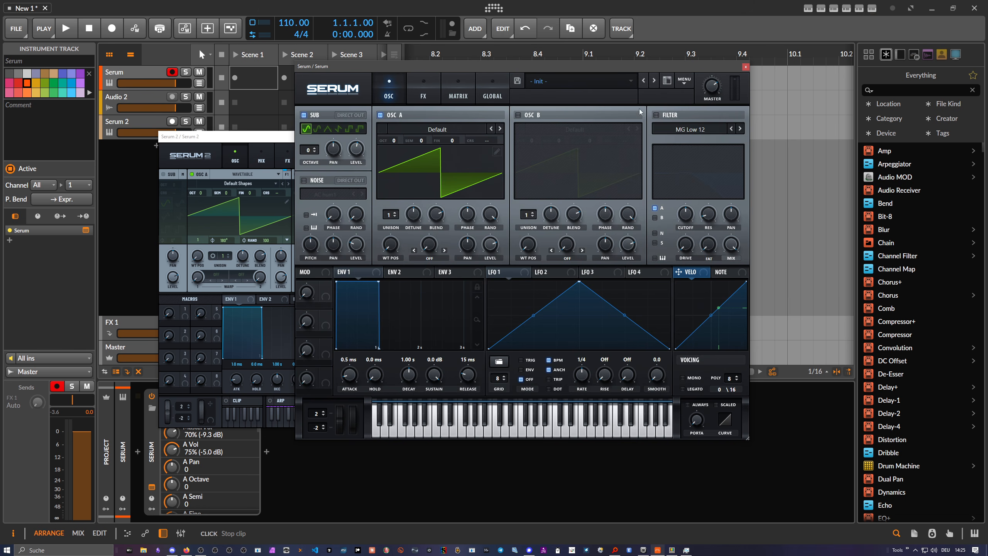
# Step: Switch to the browser with the Serum manual and examine the Formula Parser chapter's basic functions, constants and variables
pyautogui.click(678, 83)
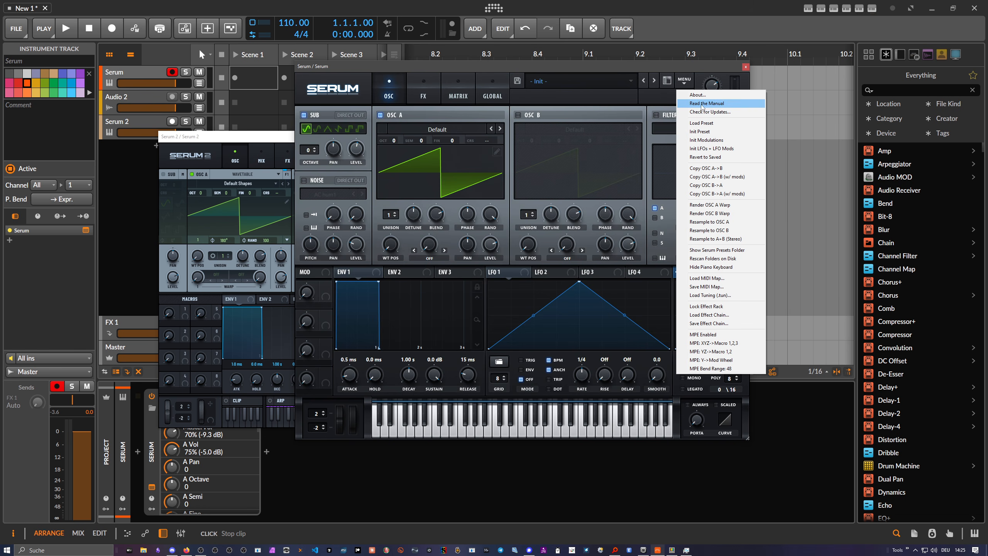
pyautogui.click(671, 67)
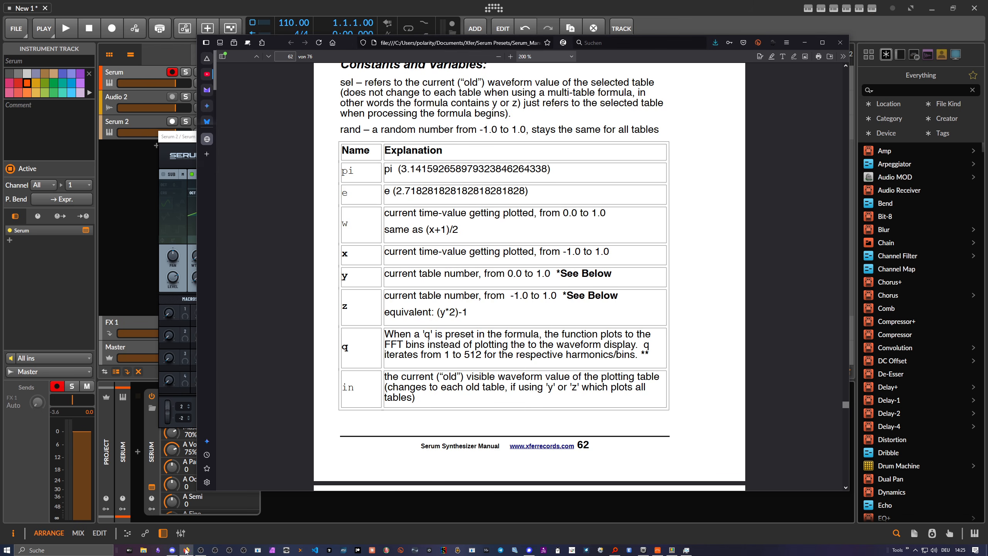
pyautogui.scroll(20, 379, 174)
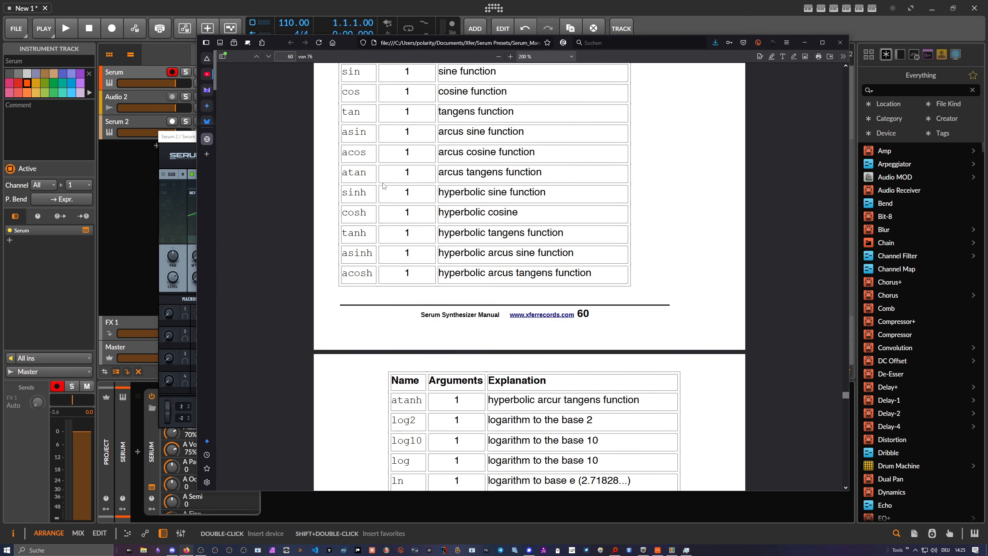
pyautogui.scroll(-7, 383, 186)
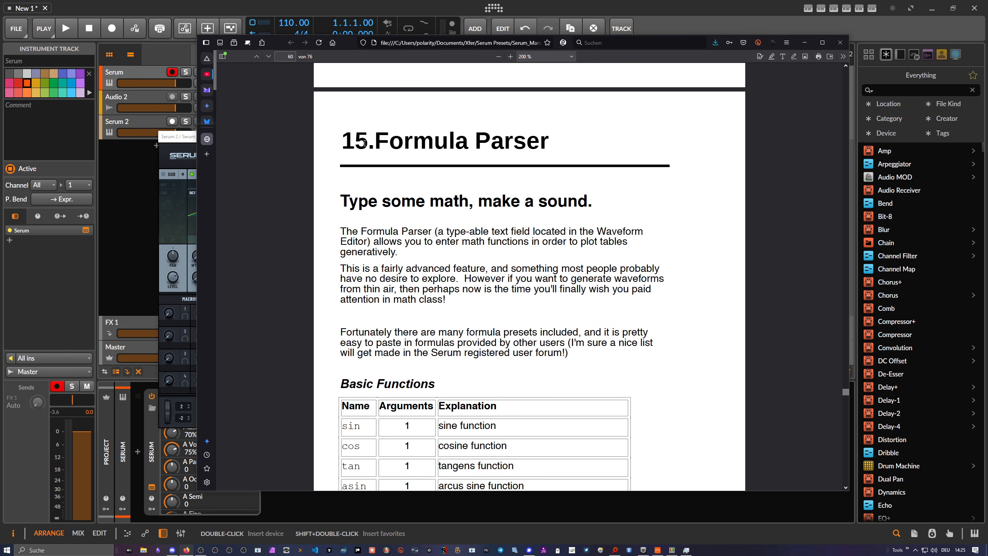
pyautogui.scroll(-1, 500, 180)
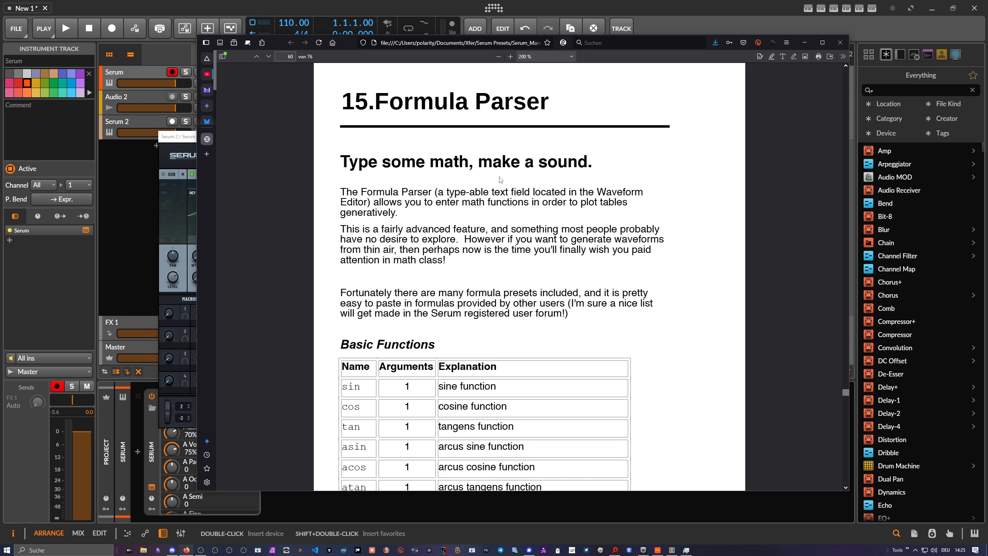
pyautogui.scroll(-8, 497, 179)
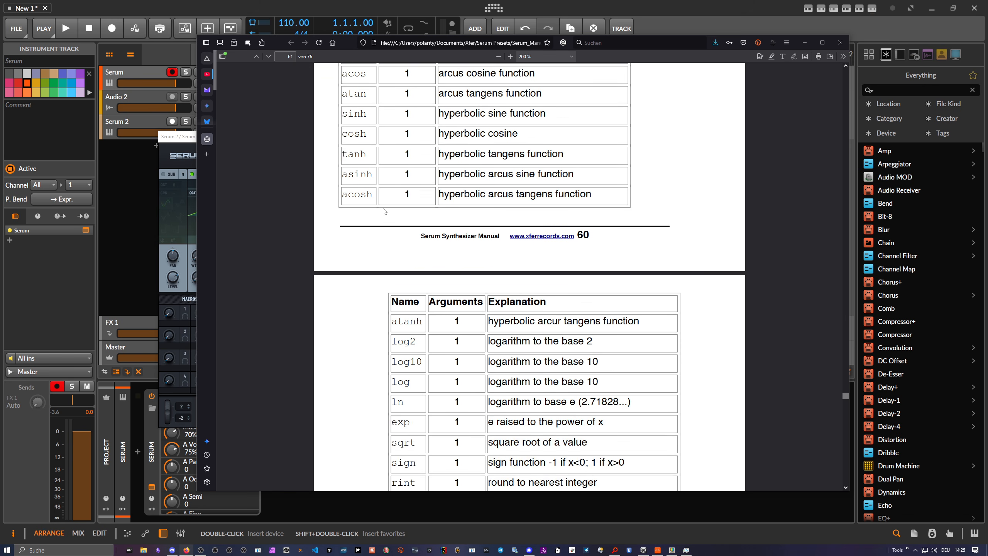
pyautogui.scroll(-8, 384, 201)
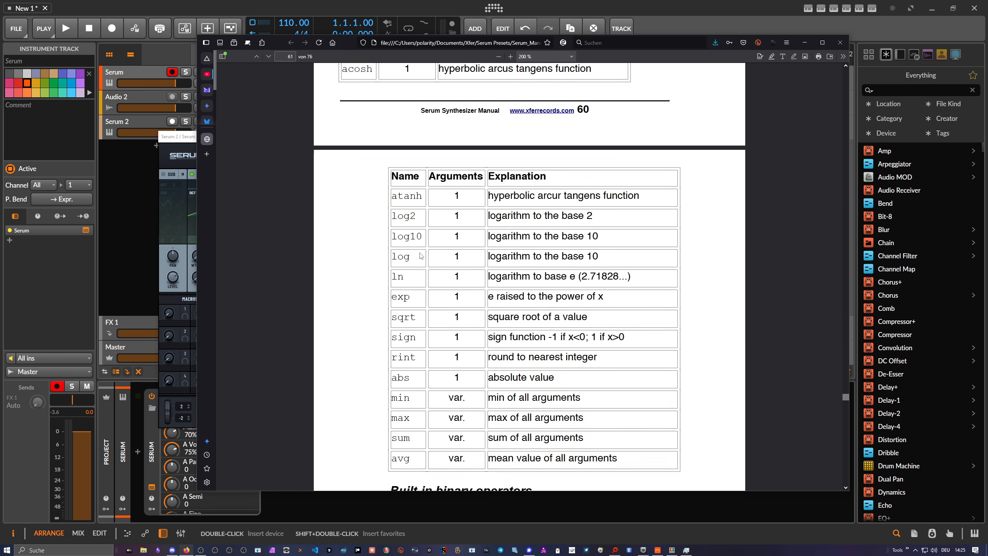
pyautogui.scroll(-20, 420, 256)
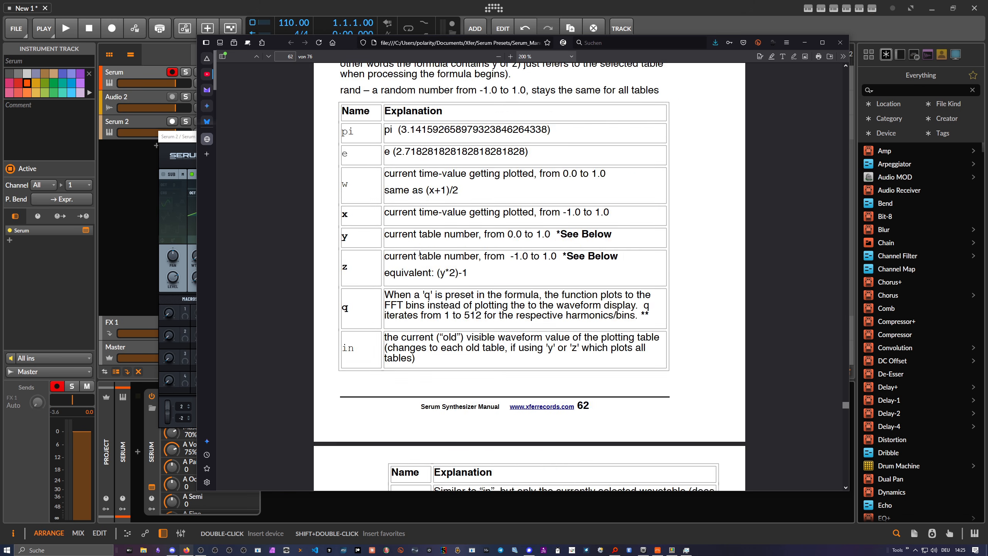
pyautogui.scroll(6, 420, 256)
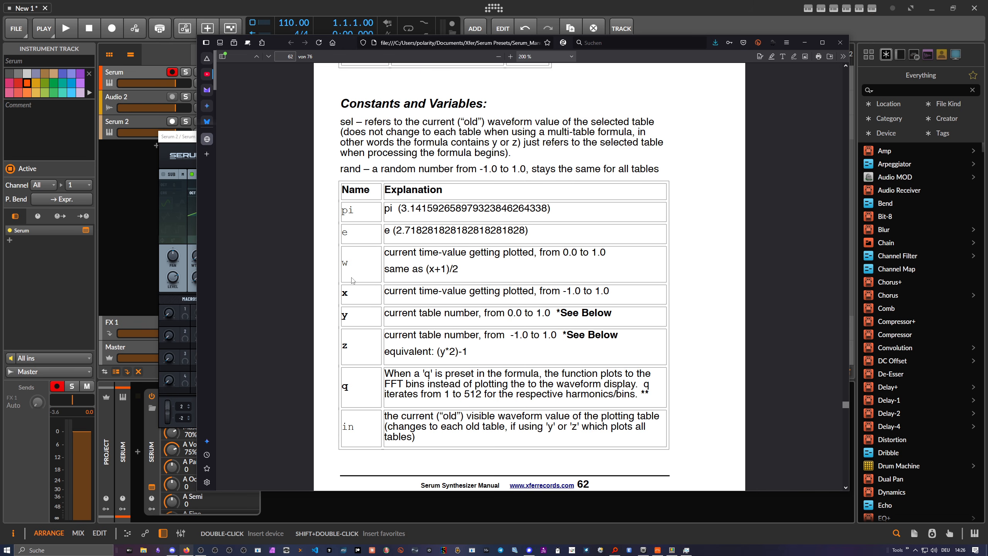
# Step: Return to Serum, reopen oscillator A's wavetable editor and plot the waveform from the formula x
pyautogui.click(312, 7)
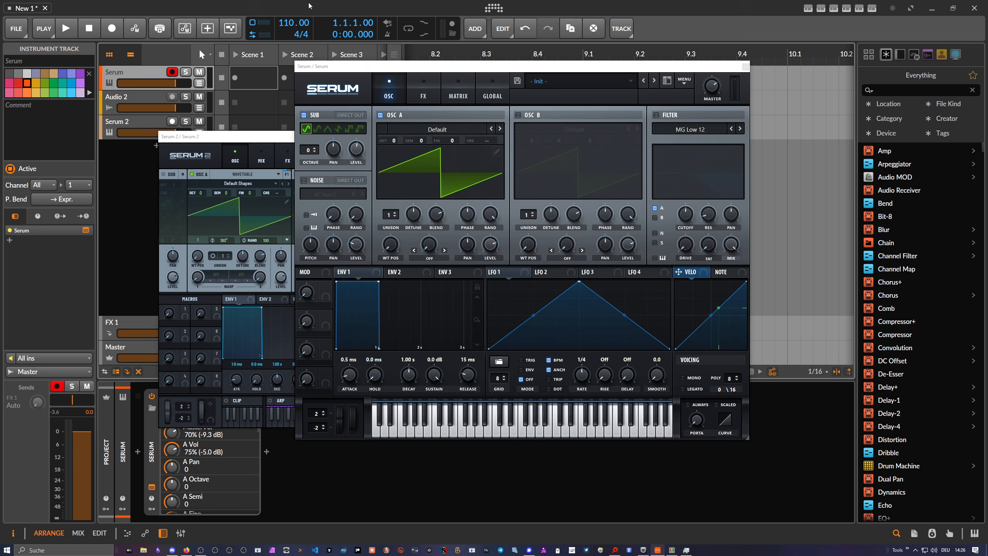
pyautogui.click(499, 147)
pyautogui.click(631, 345)
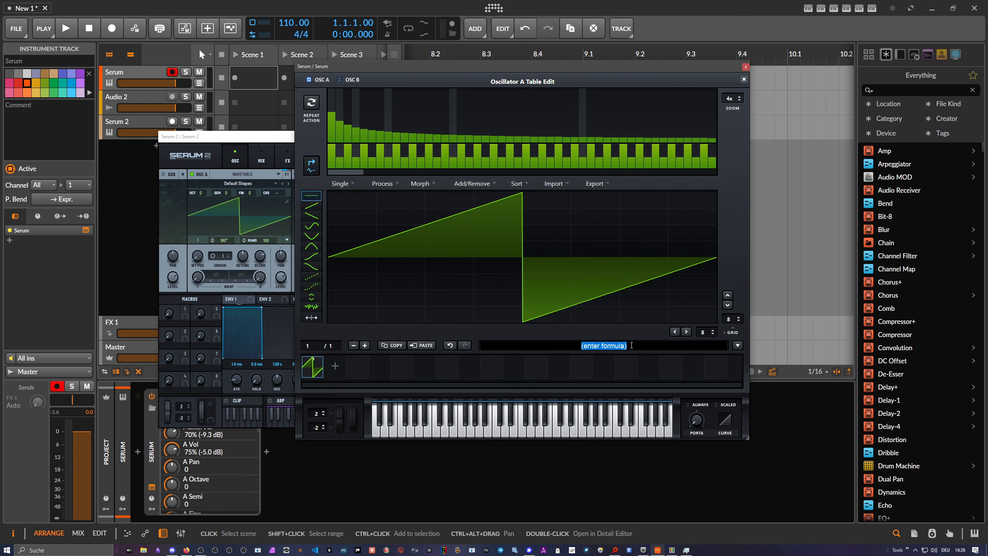
pyautogui.write('x')
pyautogui.press('Return')
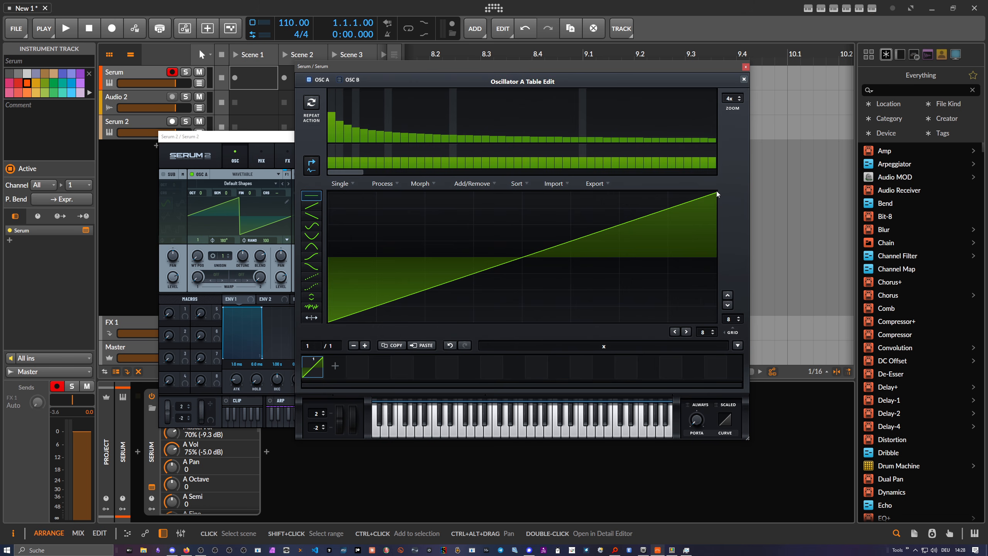
# Step: Extend the waveform formula to x*-1 and apply it
pyautogui.click(621, 344)
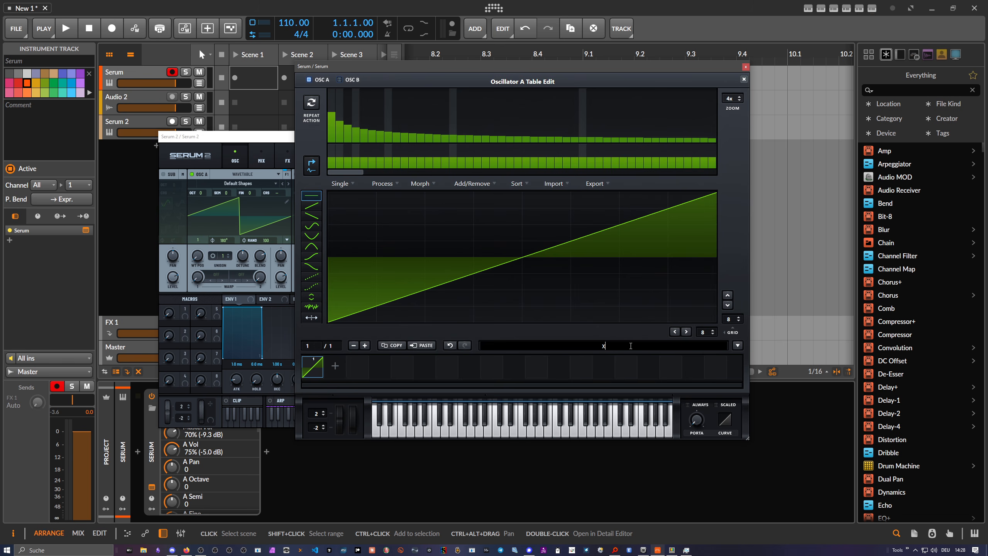
pyautogui.write('*-1')
pyautogui.press('Return')
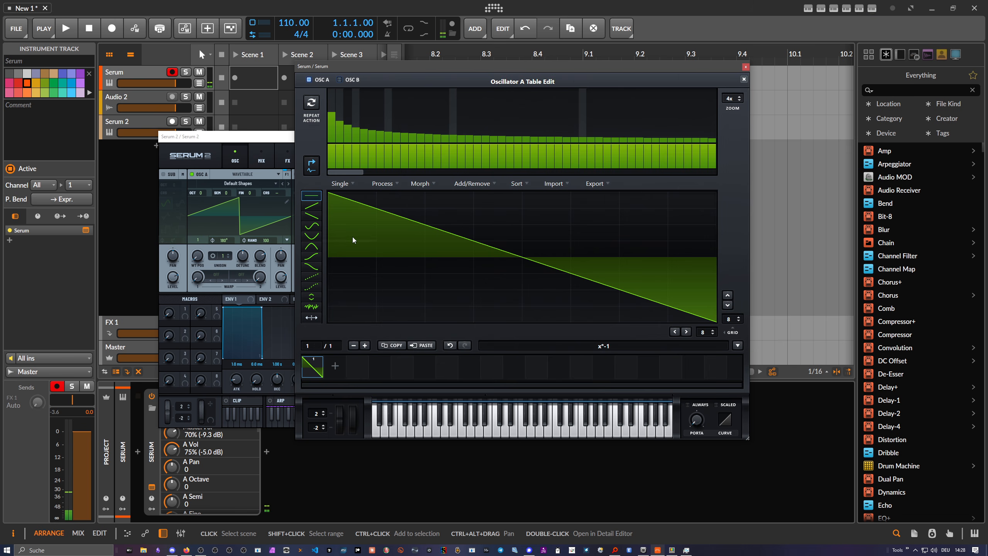
# Step: Replace the waveform formula with x-1 and apply it
pyautogui.click(639, 346)
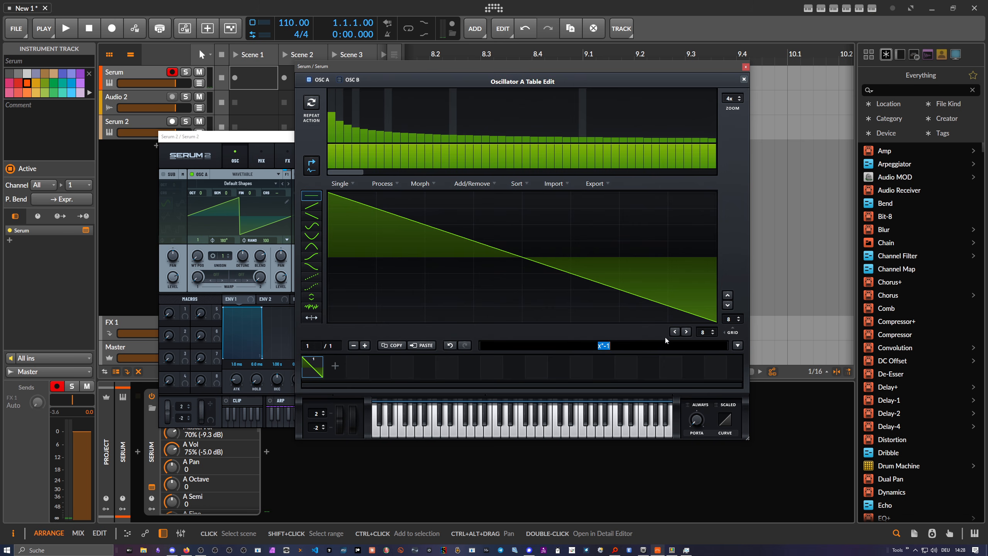
pyautogui.write('x*')
pyautogui.press('BackSpace')
pyautogui.write('-1')
pyautogui.press('Return')
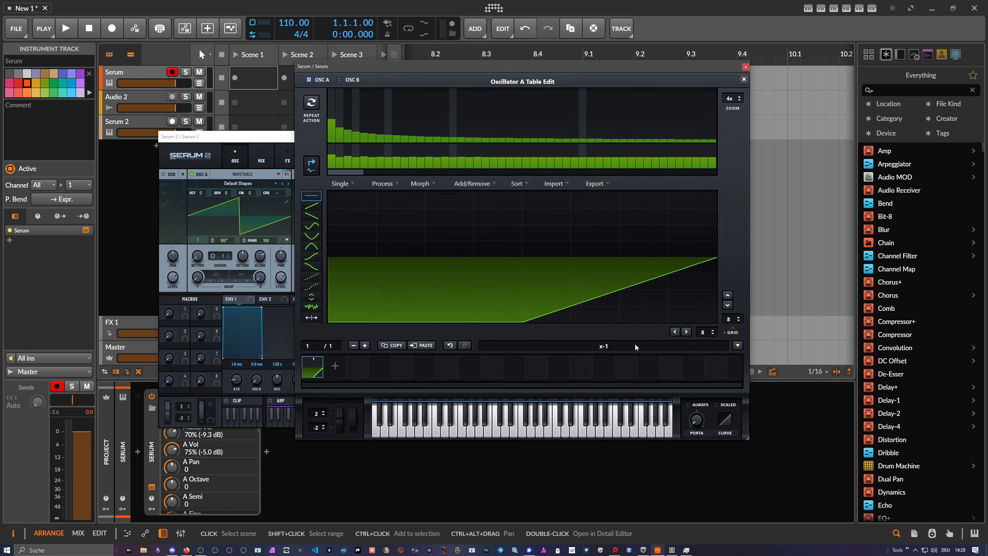
# Step: Change the waveform formula to x+0.5, removing the stray minus sign, and apply it
pyautogui.click(635, 344)
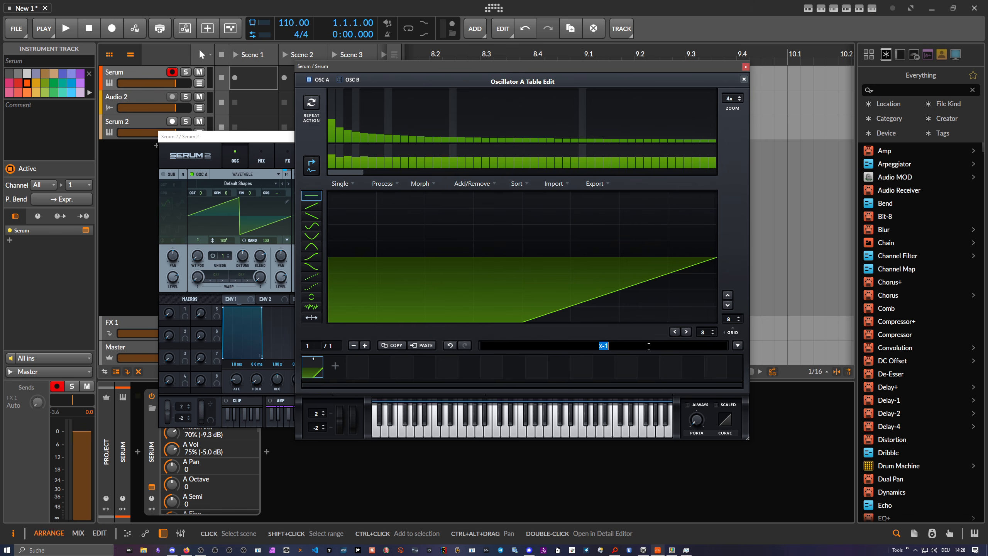
pyautogui.press('BackSpace')
pyautogui.write('+0.5')
pyautogui.press('Return')
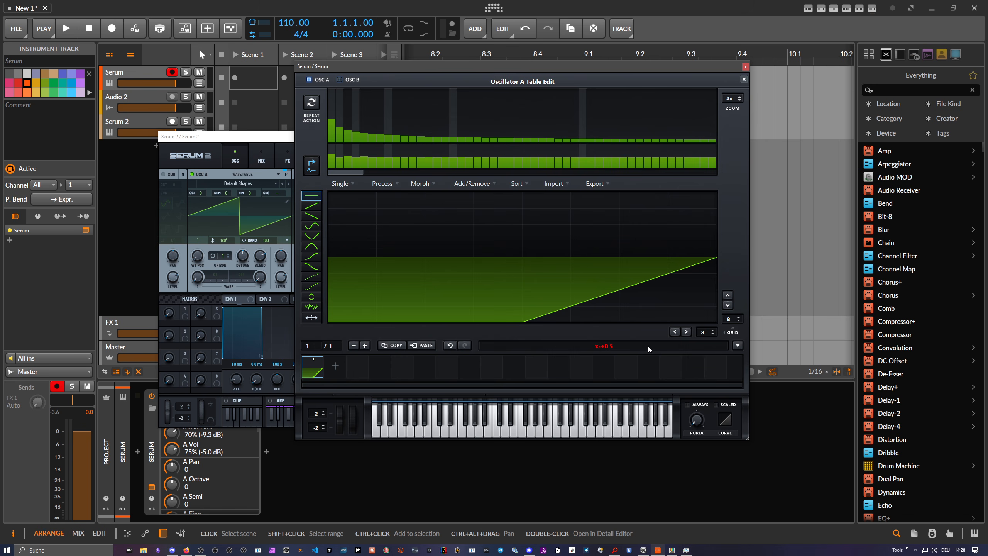
pyautogui.click(607, 344)
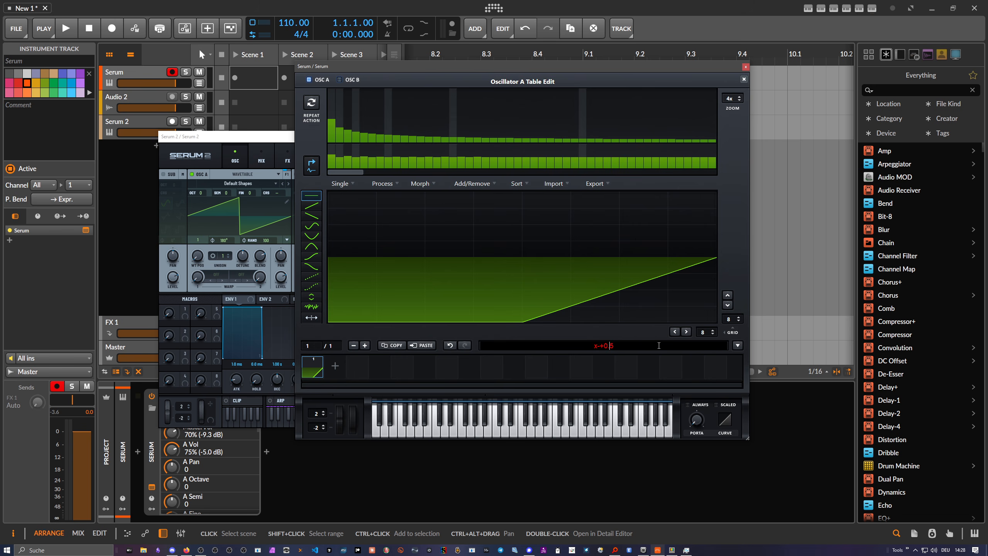
pyautogui.press('BackSpace')
pyautogui.press('Return')
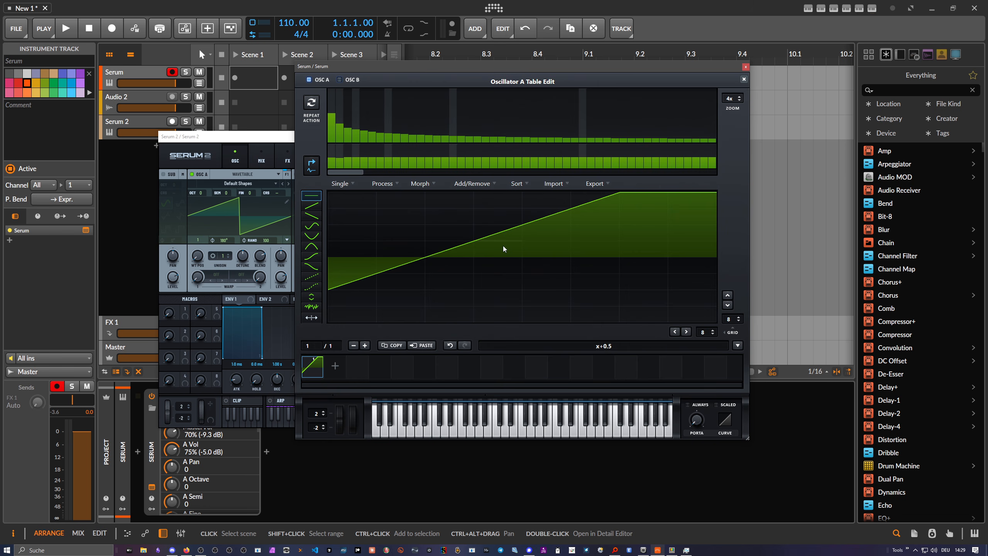
# Step: Replace the +0.5 part of the formula with *rand and plot x*rand as oscillator A's waveform
pyautogui.click(611, 346)
pyautogui.press('BackSpace')
pyautogui.press('BackSpace')
pyautogui.press('BackSpace')
pyautogui.press('BackSpace')
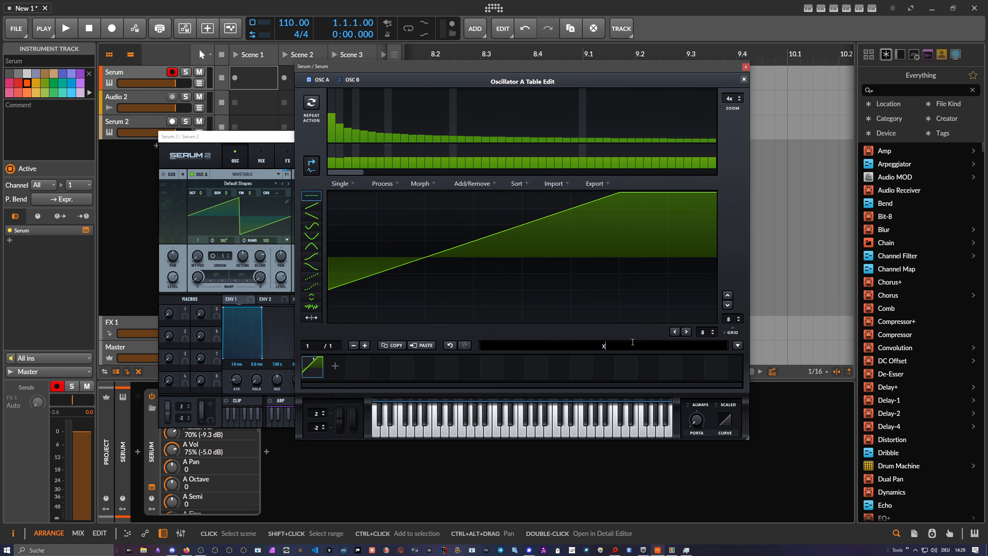
pyautogui.write('*rand')
pyautogui.press('Return')
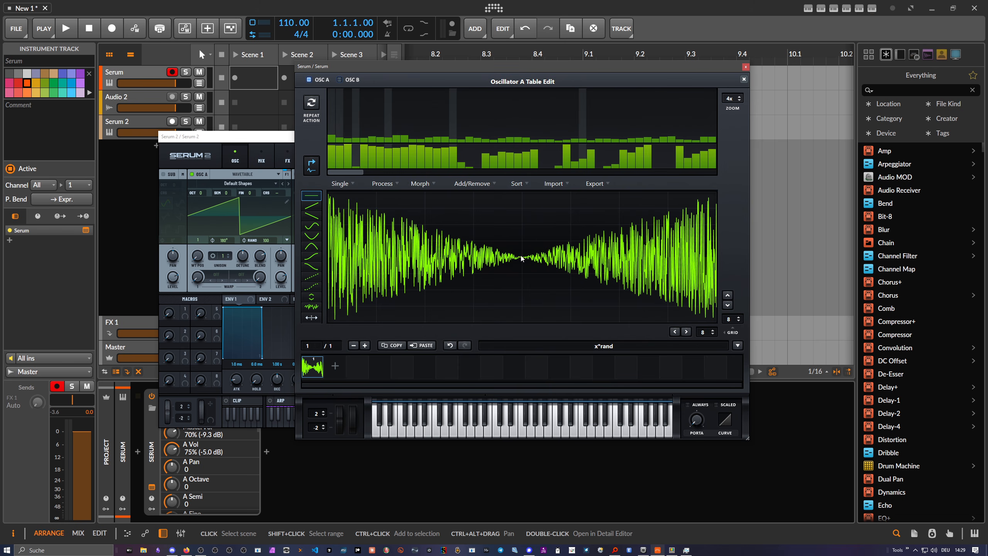
# Step: Read the manual's Constants and Variables tables through the rand entry and return to the Serum table editor
pyautogui.hotkey('alt', 'Tab')
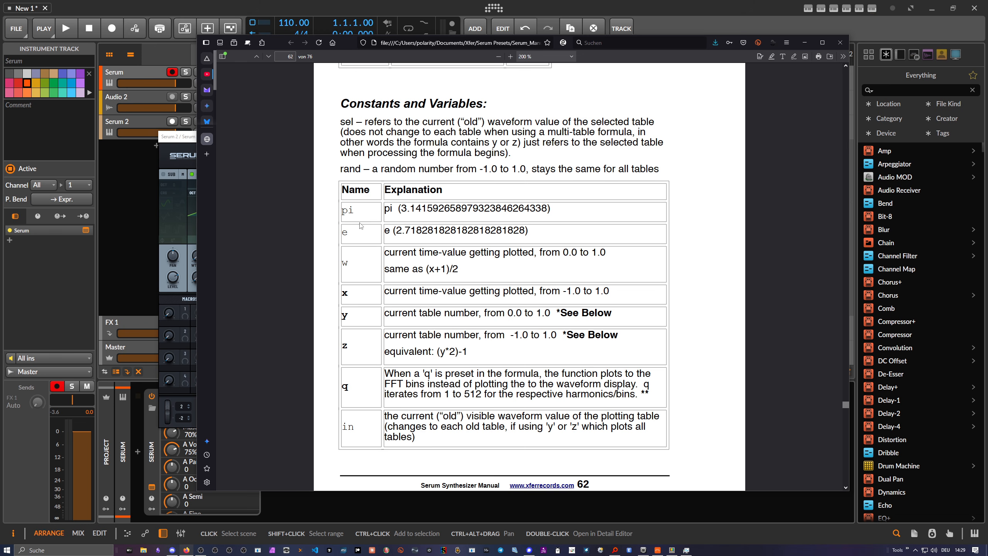
pyautogui.moveTo(349, 211); pyautogui.dragTo(394, 266)
pyautogui.scroll(-8, 363, 253)
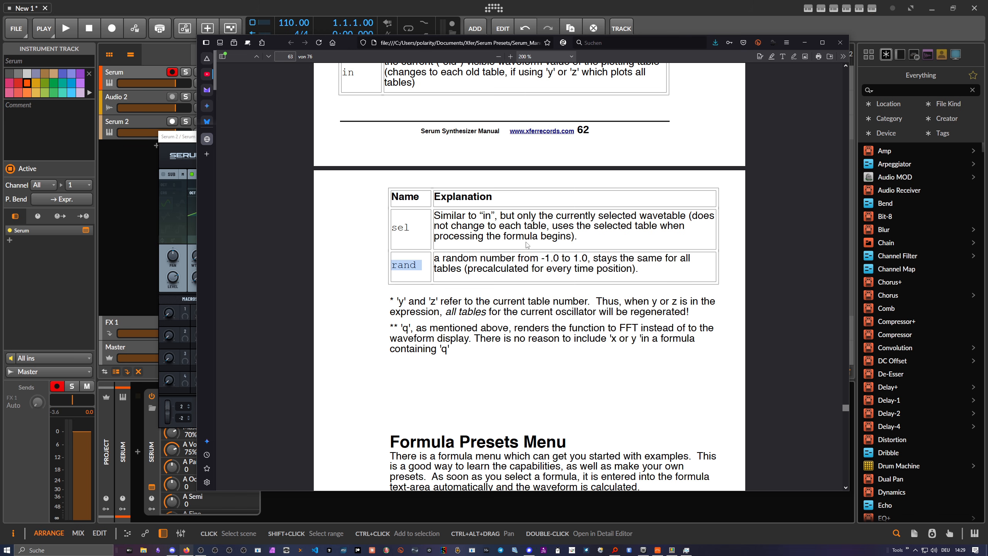
pyautogui.click(188, 141)
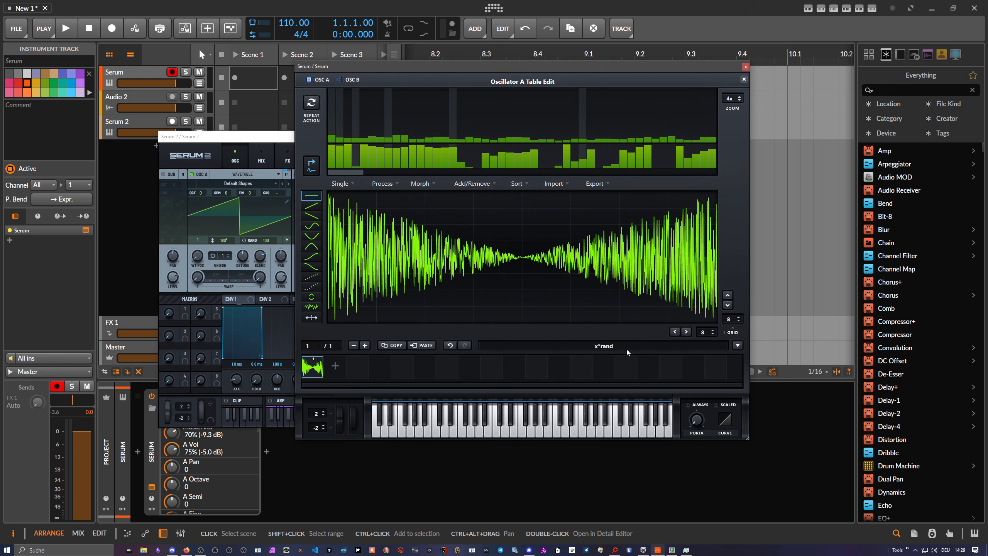
# Step: Clear the formula and reset oscillator A's table to a single default saw waveform
pyautogui.click(626, 350)
pyautogui.press('BackSpace')
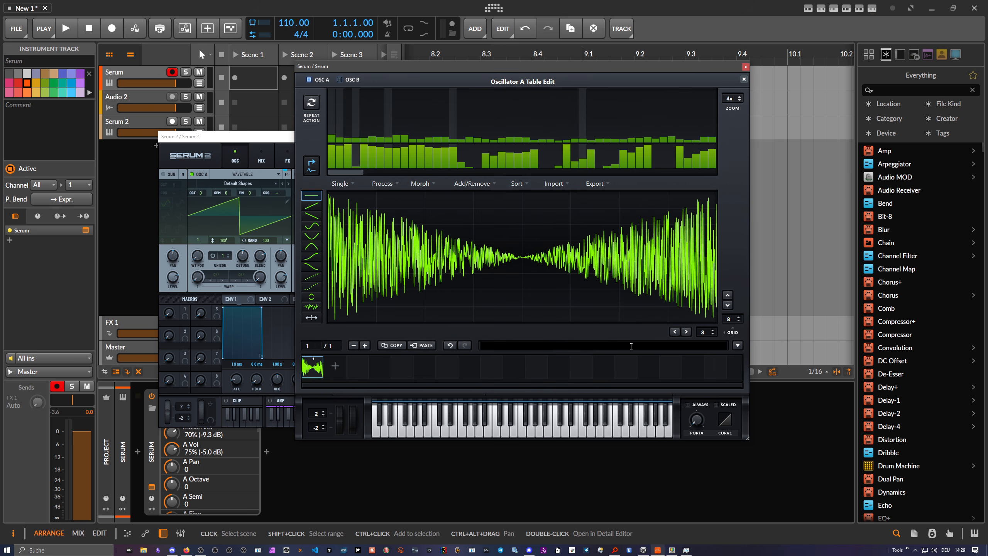
pyautogui.click(550, 334)
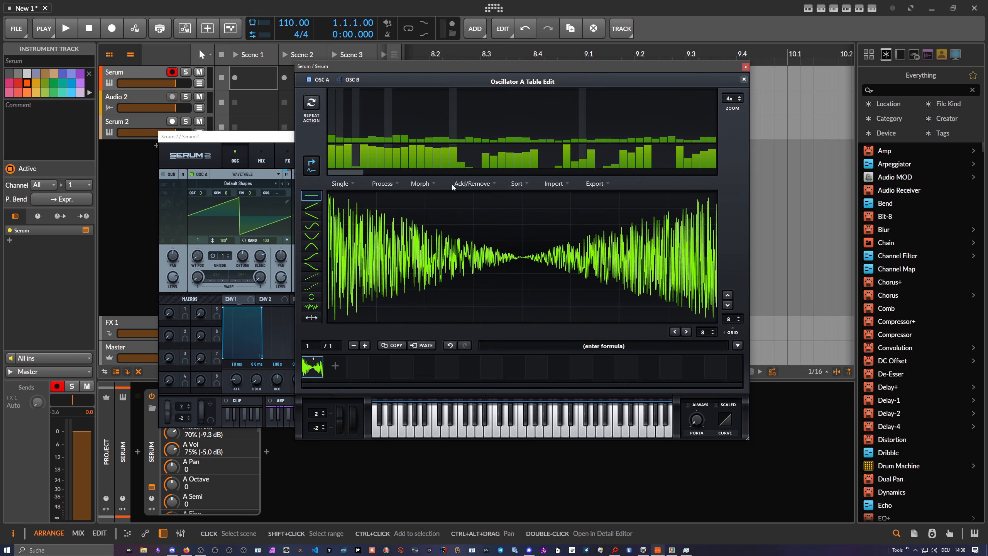
pyautogui.click(469, 184)
pyautogui.click(473, 194)
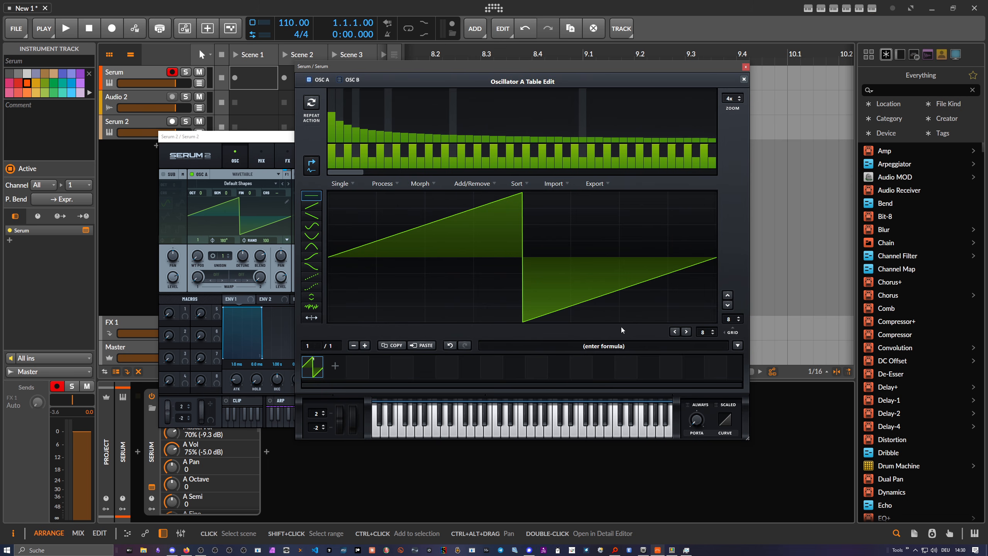
# Step: Look up the explanation of the q variable in the manual and return to the Serum table editor
pyautogui.click(636, 344)
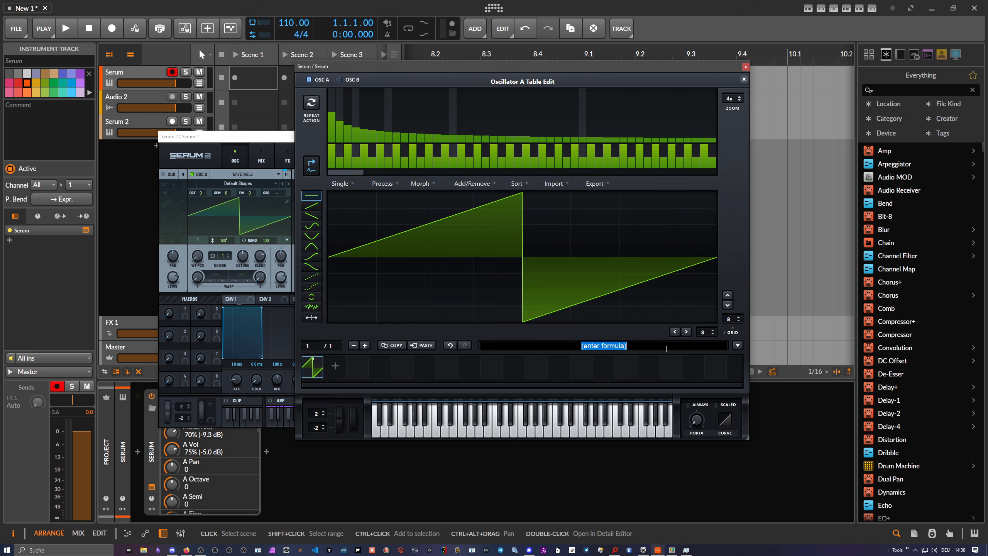
pyautogui.write('q')
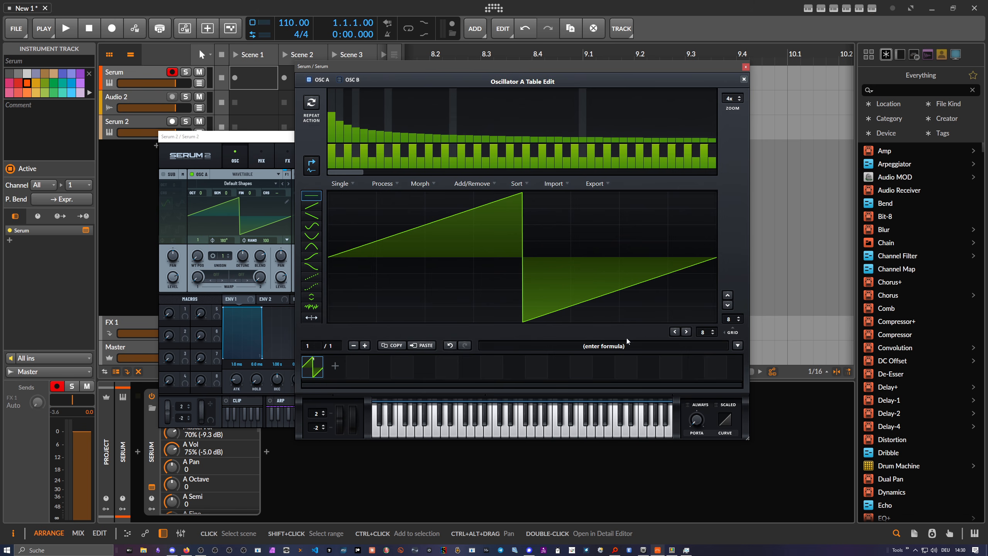
pyautogui.click(186, 549)
pyautogui.scroll(6, 405, 302)
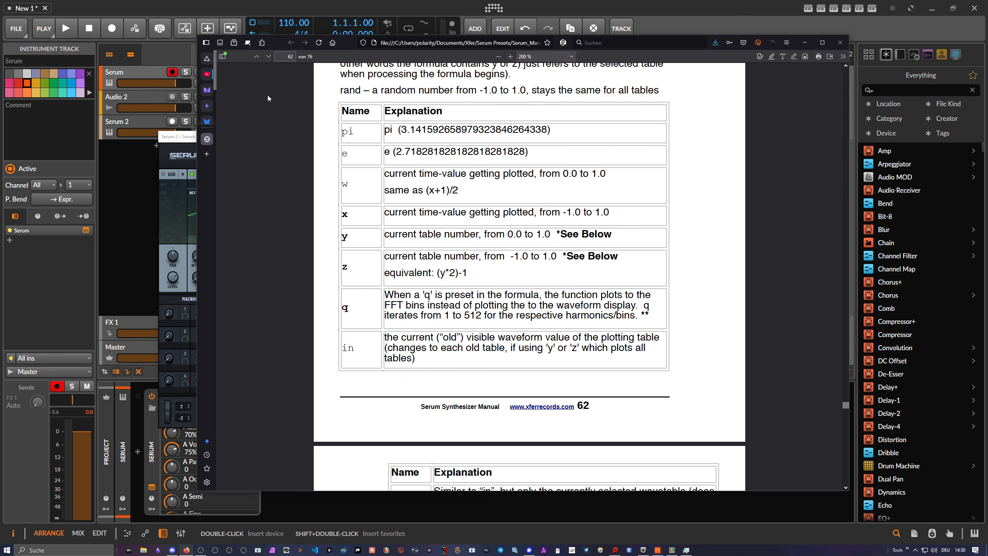
pyautogui.click(190, 138)
pyautogui.click(403, 75)
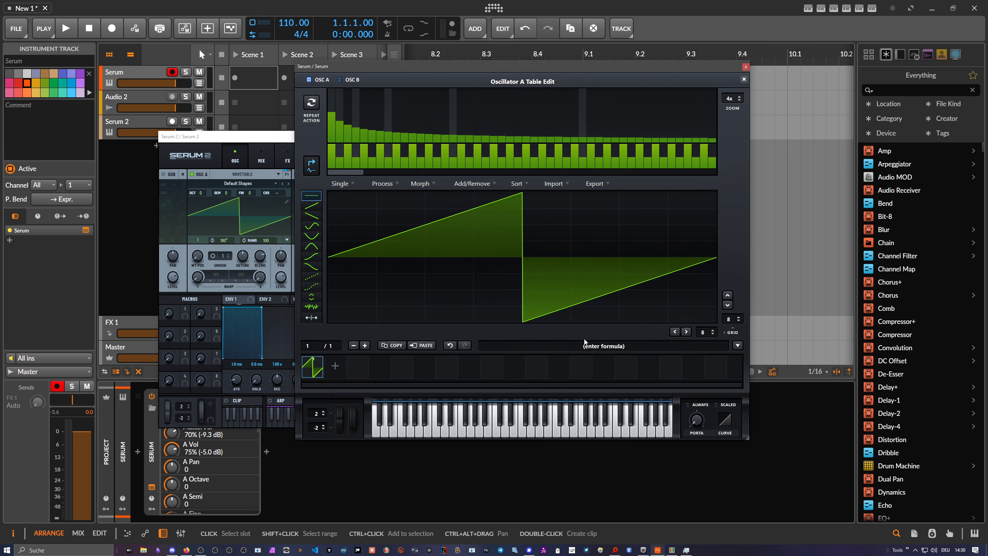
# Step: Enter the formula (q<10) * rand and apply it to oscillator A's table
pyautogui.moveTo(608, 348)
pyautogui.click(638, 343)
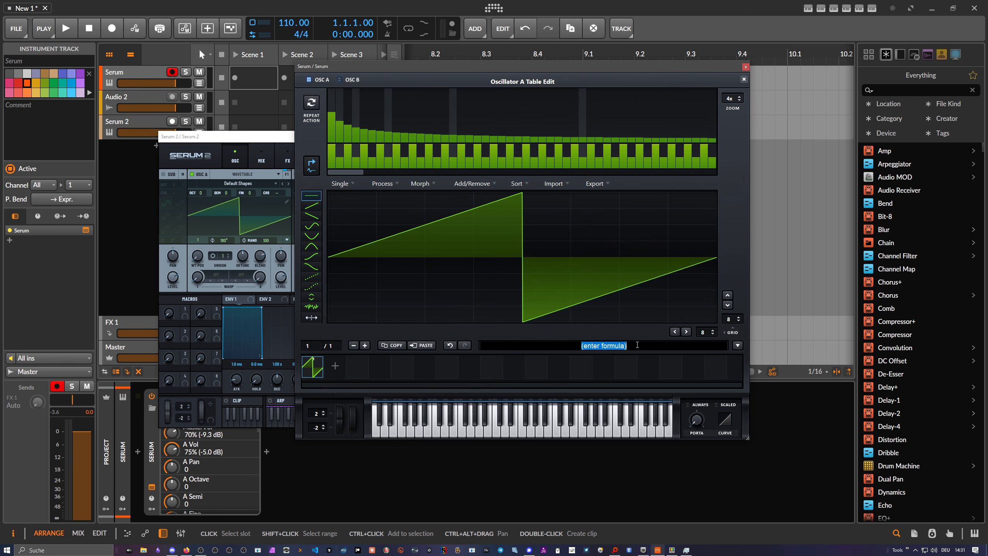
pyautogui.write('()')
pyautogui.write('q')
pyautogui.write('<')
pyautogui.write('10')
pyautogui.click(660, 344)
pyautogui.write('* rand')
pyautogui.press('Return')
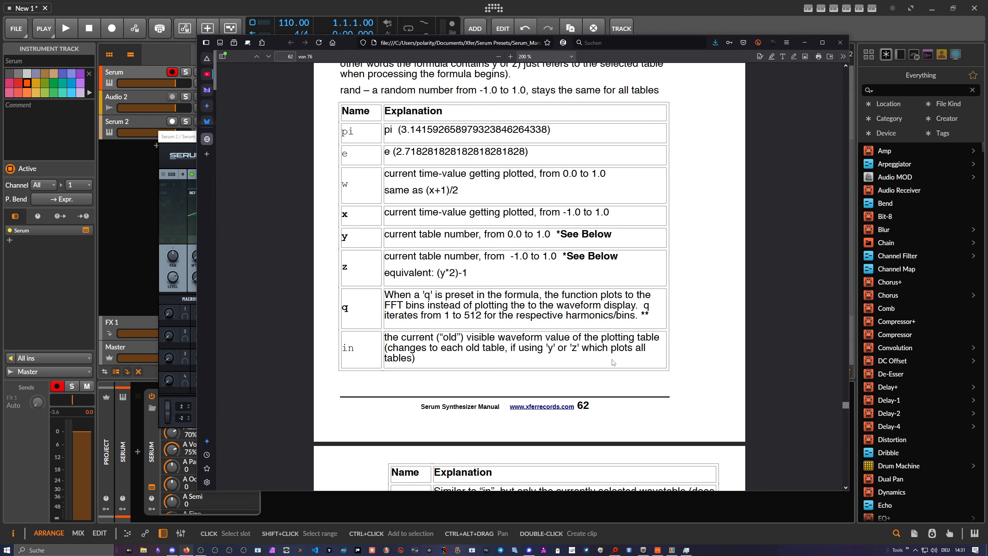
# Step: Change the formula to rand * (q/q), dropping the q<10 condition, and apply it
pyautogui.click(604, 346)
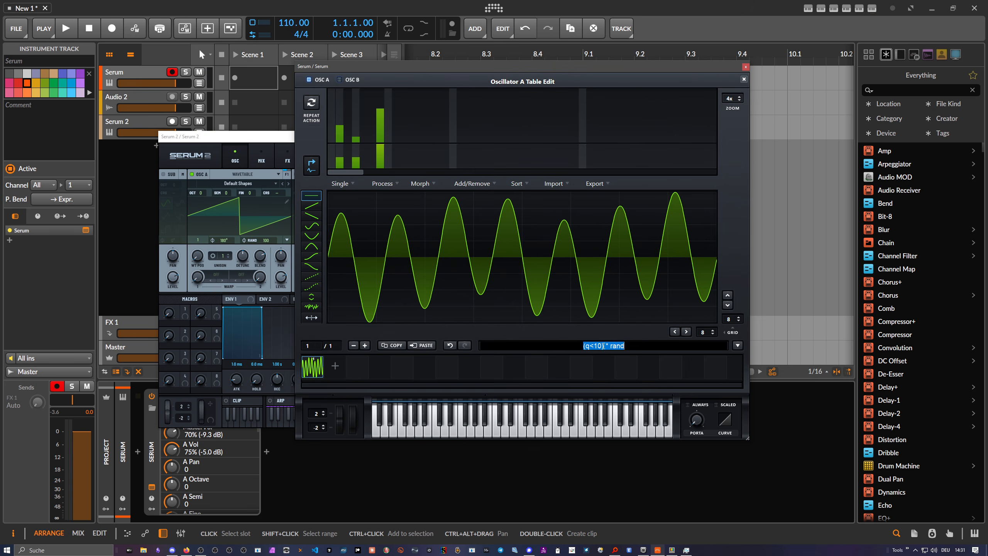
pyautogui.press('Left')
pyautogui.press('BackSpace')
pyautogui.press('BackSpace')
pyautogui.press('BackSpace')
pyautogui.press('BackSpace')
pyautogui.press('BackSpace')
pyautogui.press('BackSpace')
pyautogui.press('BackSpace')
pyautogui.press('BackSpace')
pyautogui.press('BackSpace')
pyautogui.write('* ()q/q')
pyautogui.moveTo(583, 345); pyautogui.dragTo(660, 345)
pyautogui.press('Return')
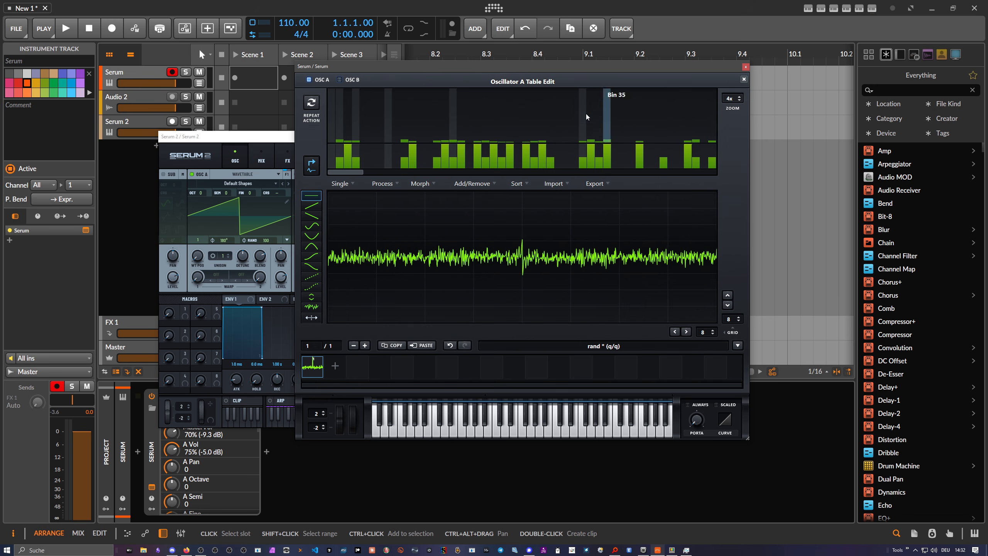
# Step: Inspect the FFT bins up to bin 512 and check the manual's notes on sel, rand, y, z and q
pyautogui.moveTo(338, 172); pyautogui.dragTo(709, 142)
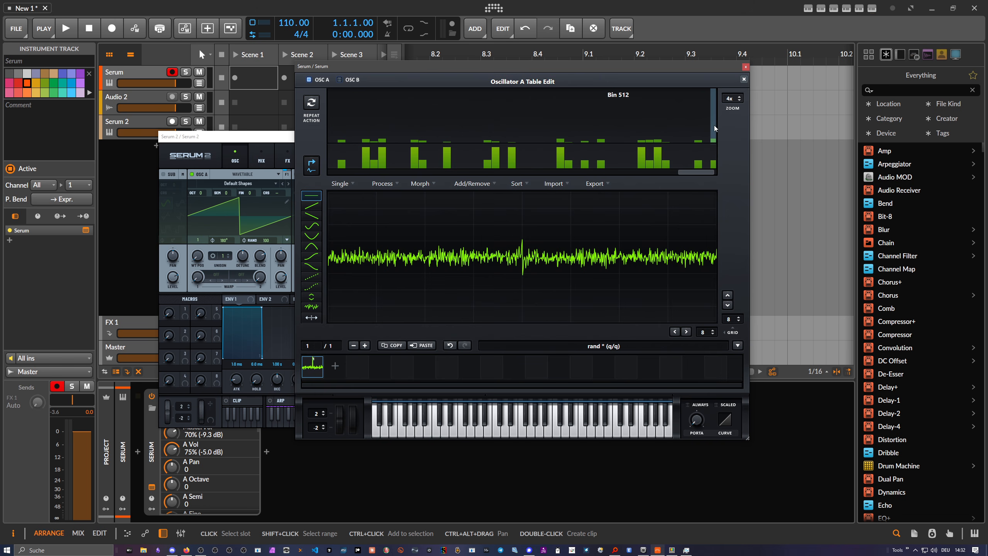
pyautogui.moveTo(705, 172); pyautogui.dragTo(322, 173)
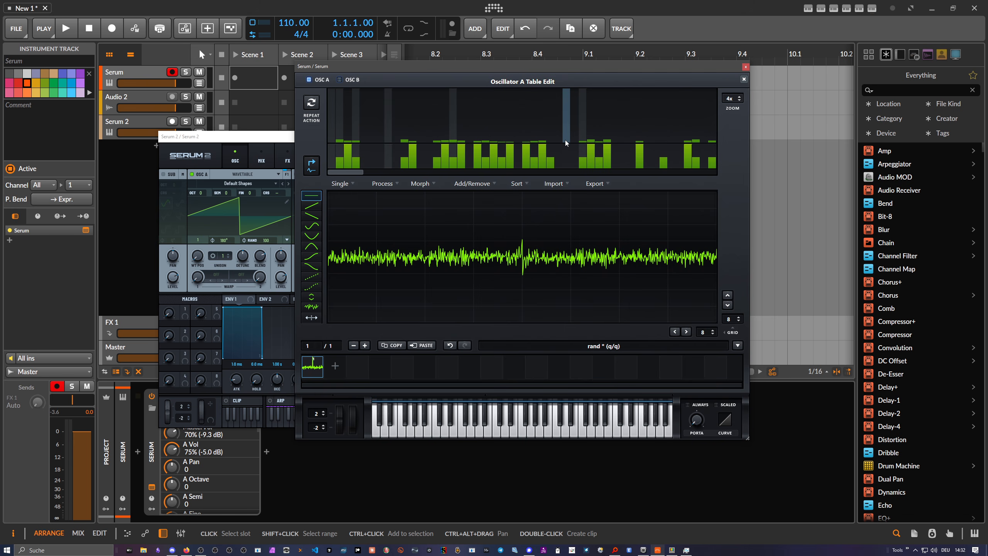
pyautogui.click(187, 549)
pyautogui.scroll(-3, 366, 331)
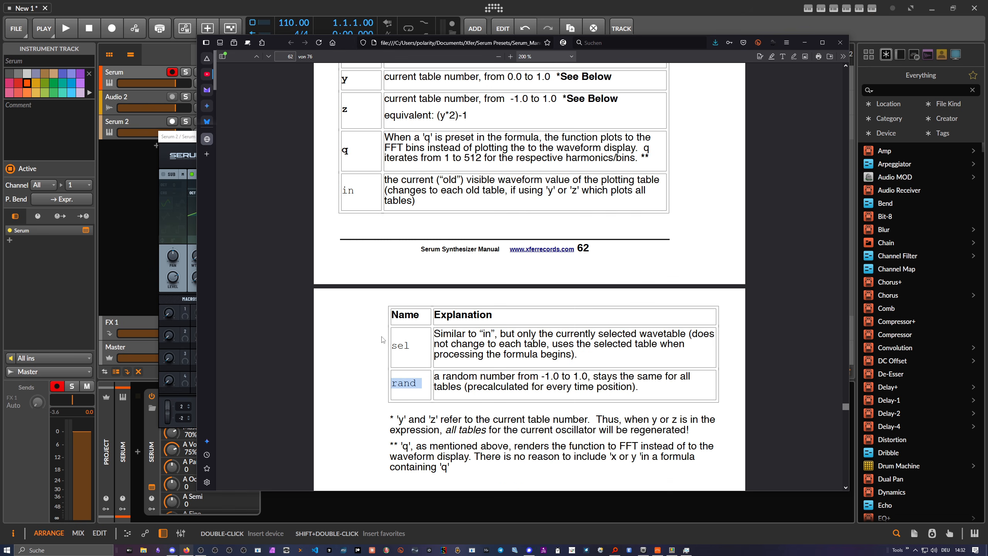
pyautogui.scroll(-2, 501, 350)
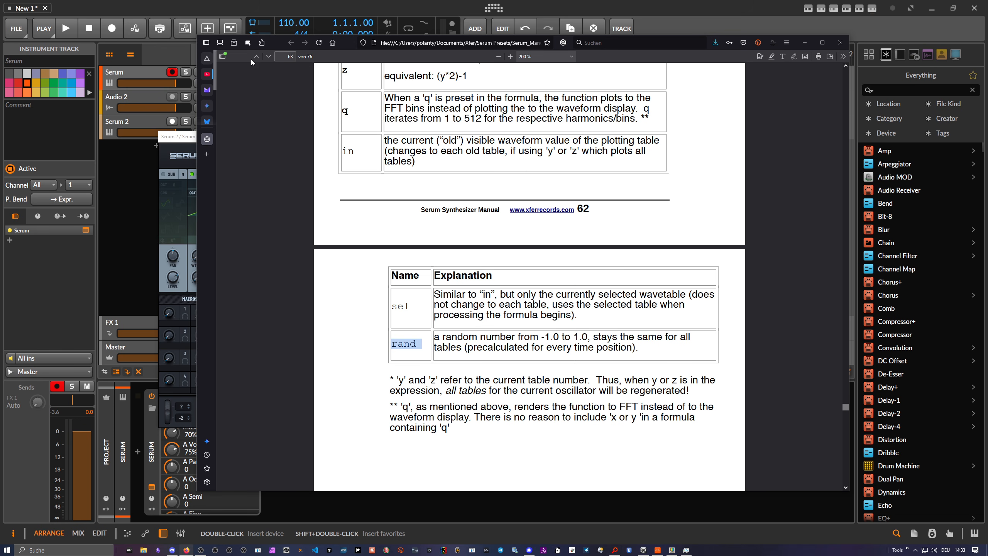
pyautogui.click(255, 8)
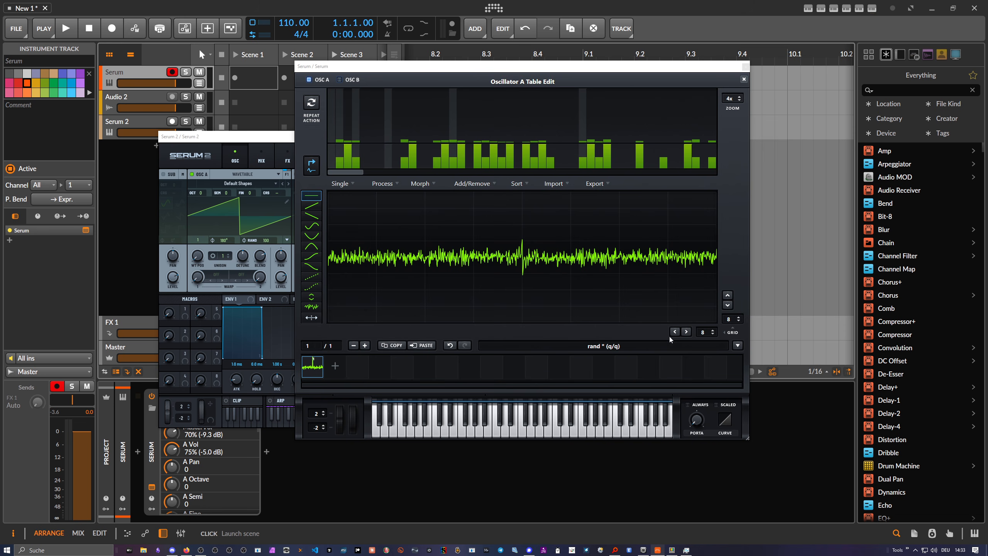
# Step: Find the absolute value function abs in the manual's function table and return to the Serum table editor
pyautogui.click(611, 345)
pyautogui.click(593, 345)
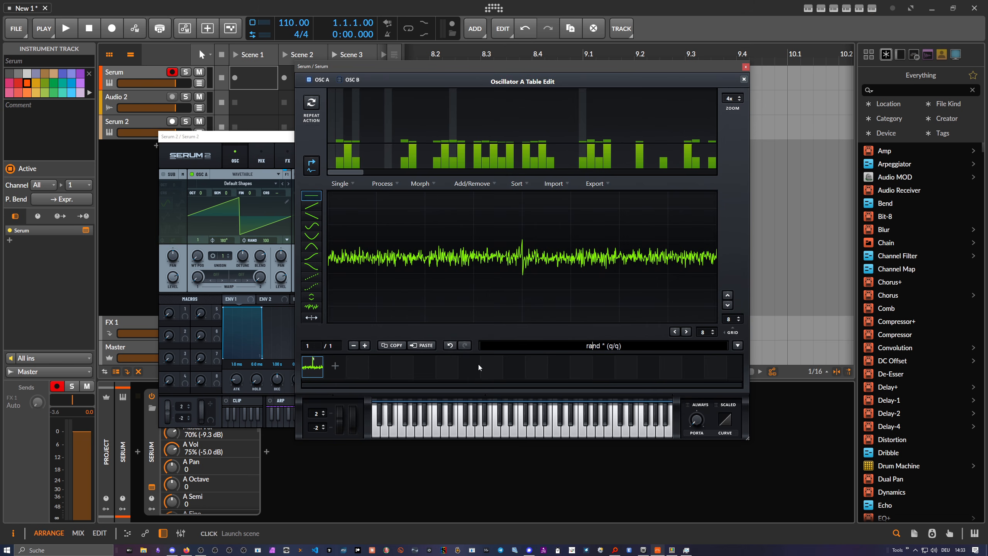
pyautogui.hotkey('alt', 'Tab')
pyautogui.scroll(8, 419, 310)
pyautogui.scroll(15, 419, 310)
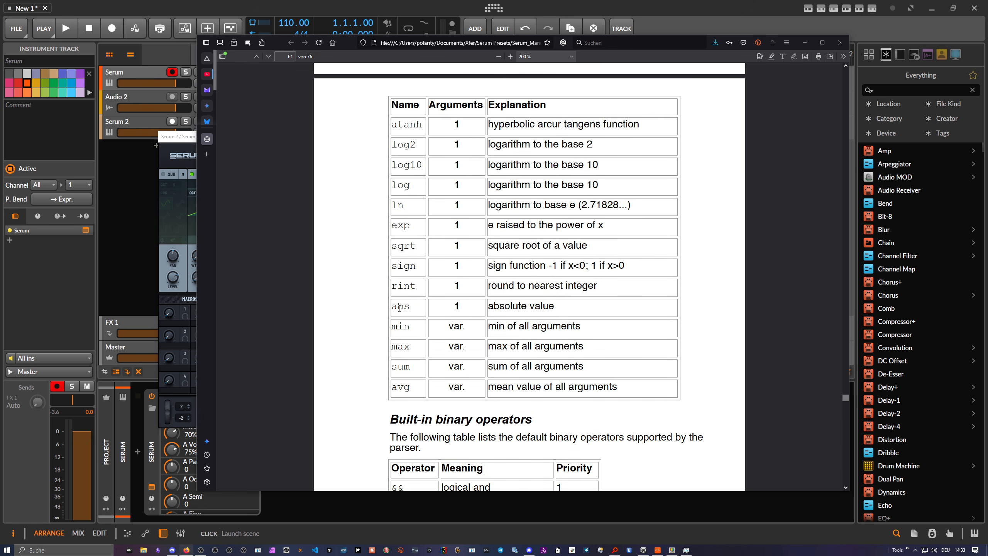
pyautogui.doubleClick(398, 307)
pyautogui.click(269, 10)
# Step: Wrap rand in abs() so the formula reads abs(rand) * (q/q), and apply it
pyautogui.click(592, 345)
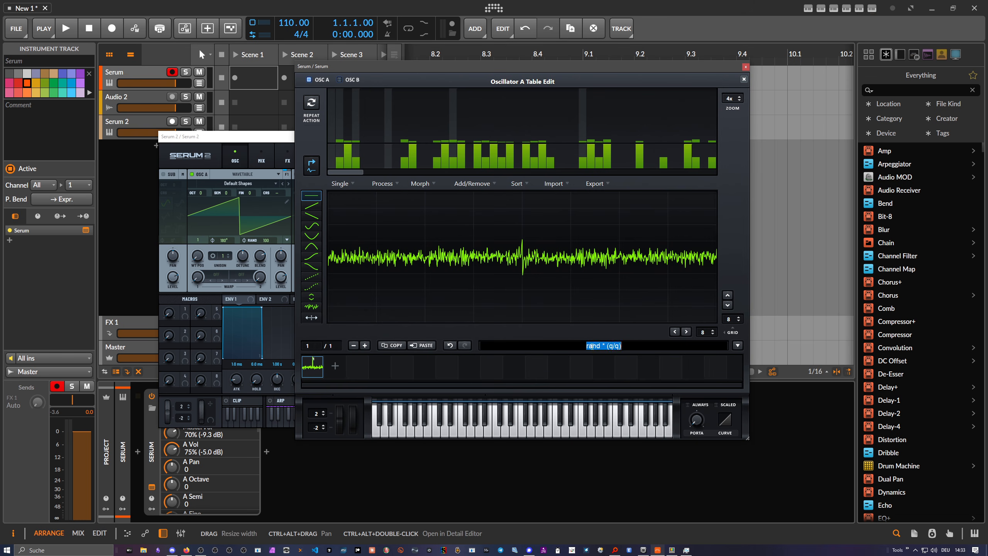
pyautogui.click(587, 345)
pyautogui.write('abs(rand)')
pyautogui.press('Return')
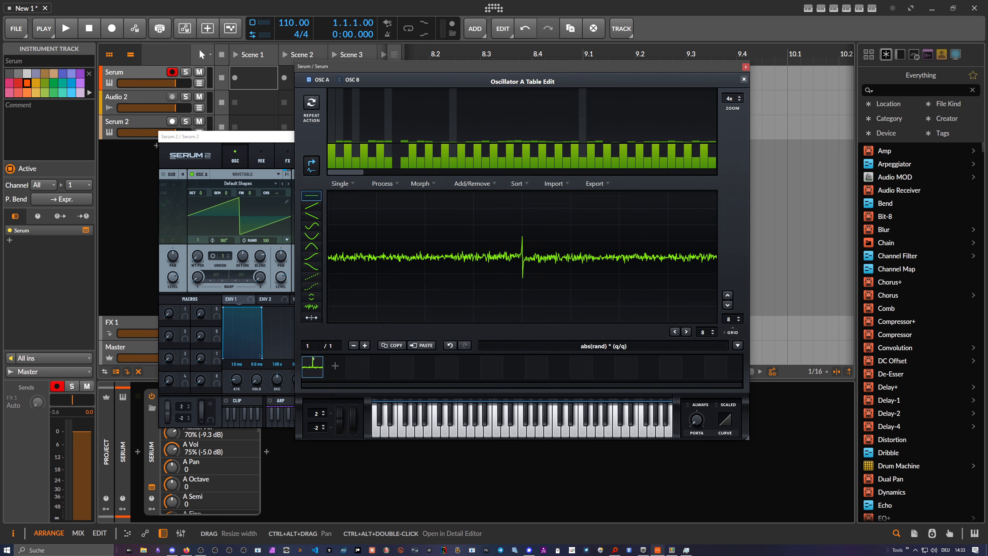
# Step: Examine the lowest FFT bins of the spectrum generated by the abs(rand) formula
pyautogui.rightClick(545, 129)
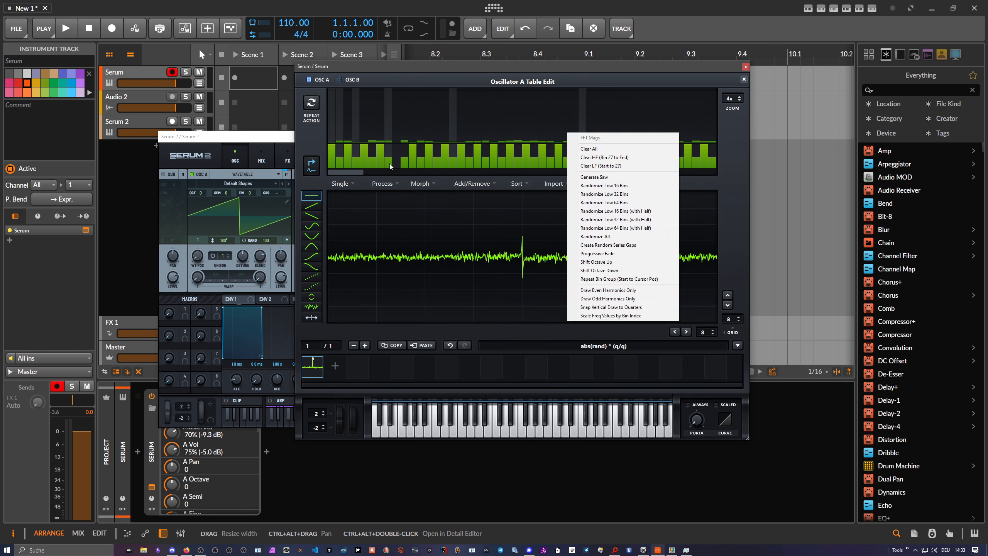
pyautogui.moveTo(344, 172); pyautogui.dragTo(319, 170)
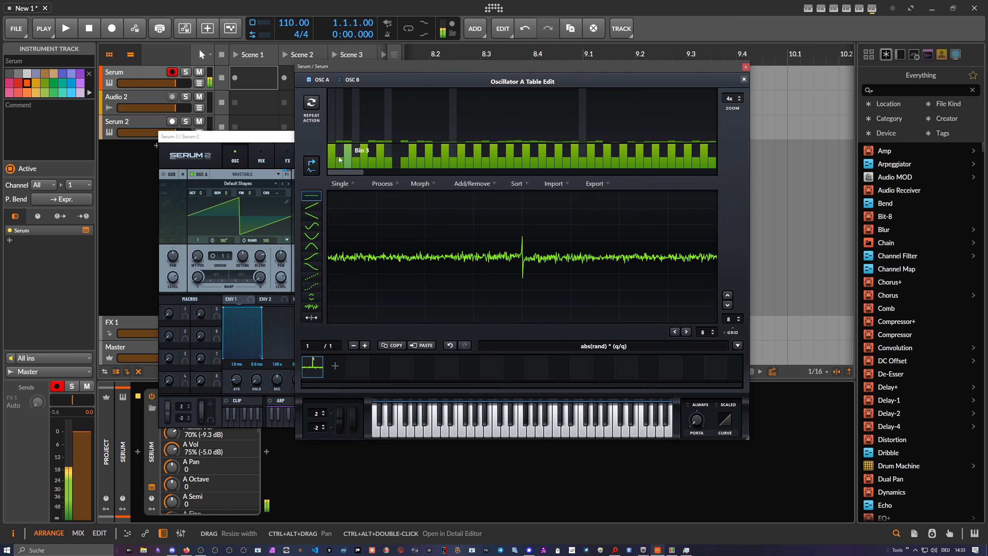
pyautogui.click(136, 71)
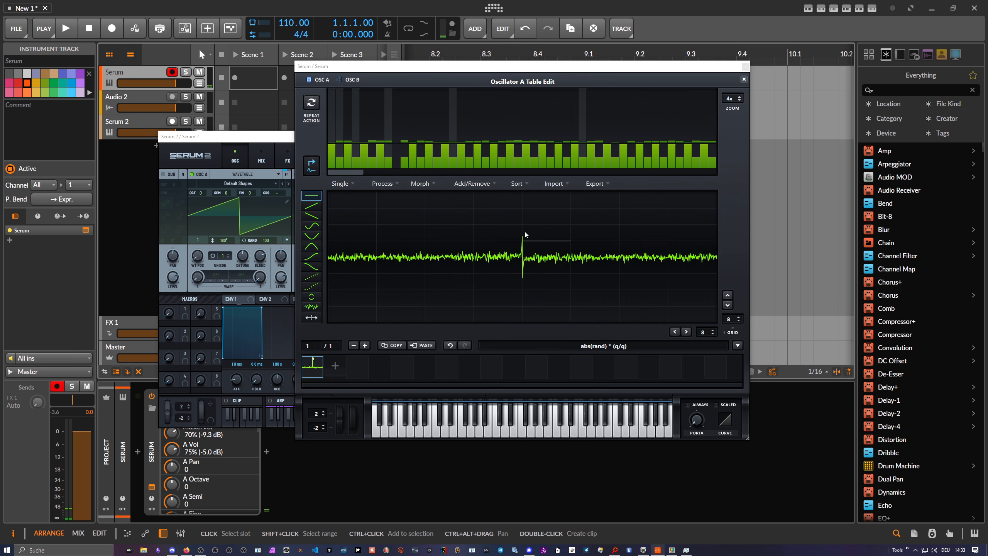
pyautogui.moveTo(356, 172); pyautogui.dragTo(336, 172)
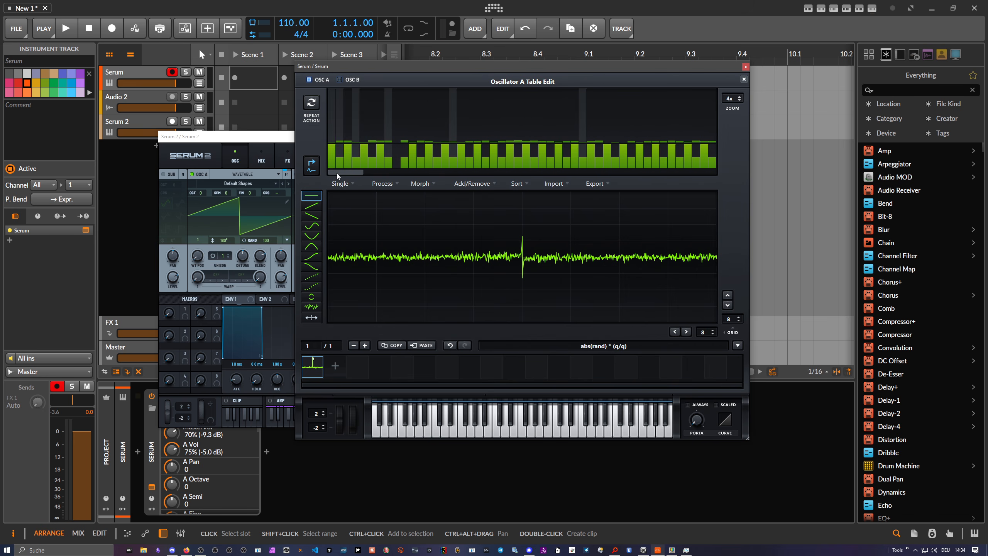
# Step: Prefix the formula with (q<20) * to limit the harmonics, giving (q<20) * abs(rand) * (q/q), and apply it
pyautogui.click(613, 346)
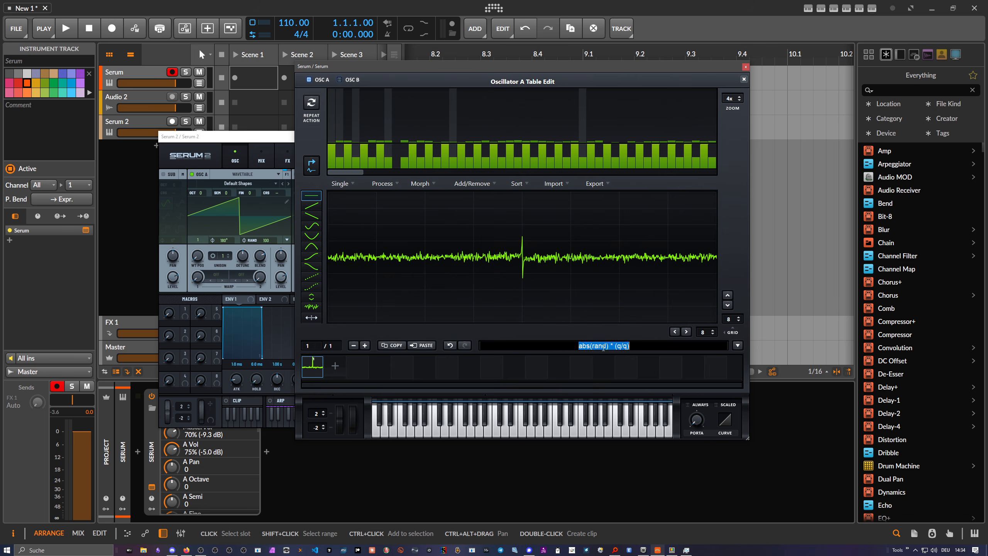
pyautogui.click(613, 346)
pyautogui.press('Home')
pyautogui.write('()*')
pyautogui.press('BackSpace')
pyautogui.write('* ')
pyautogui.write('q')
pyautogui.press('BackSpace')
pyautogui.write('<20')
pyautogui.press('Return')
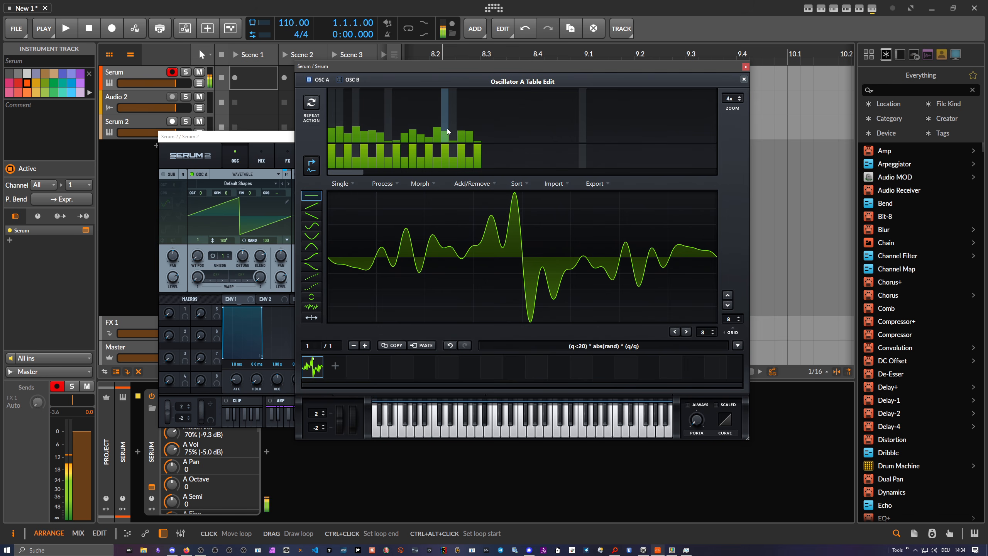
# Step: Apply the (q<20) formula again to regenerate the waveform with new random harmonics
pyautogui.click(661, 346)
pyautogui.click(664, 347)
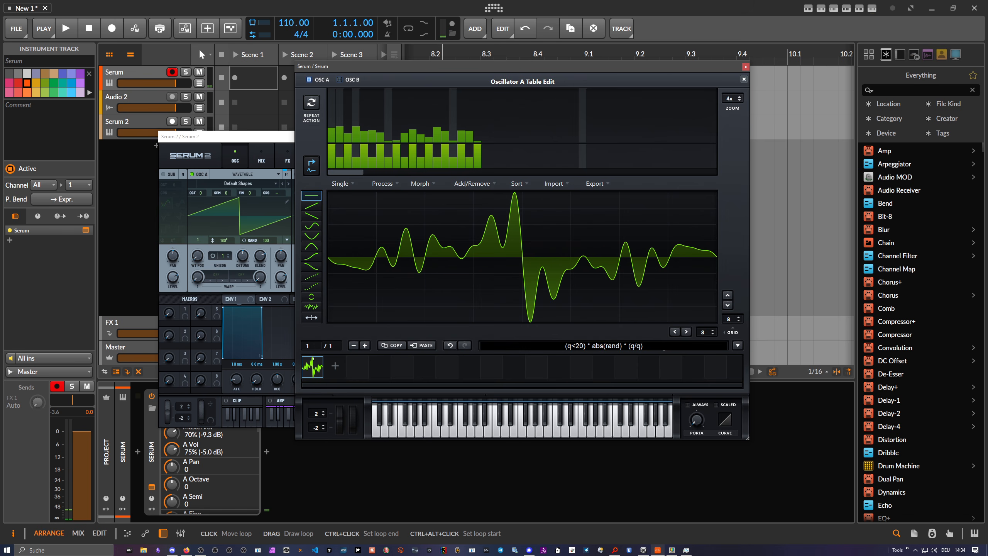
pyautogui.press('Return')
# Step: Change the harmonic limit in the formula to q<19 and apply it
pyautogui.click(582, 345)
pyautogui.click(582, 345)
pyautogui.press('BackSpace')
pyautogui.press('BackSpace')
pyautogui.write('1')
pyautogui.press('Return')
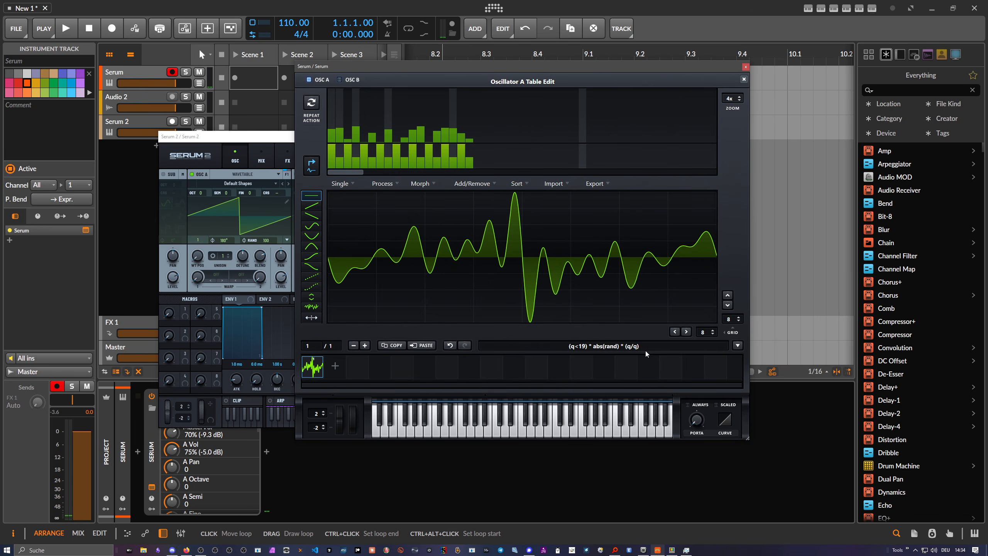
# Step: Set the harmonic limit in the formula to q<10, correcting the mistyped ß, and apply (q<10) * abs(rand) * (q/q)
pyautogui.click(588, 345)
pyautogui.click(584, 345)
pyautogui.press('BackSpace')
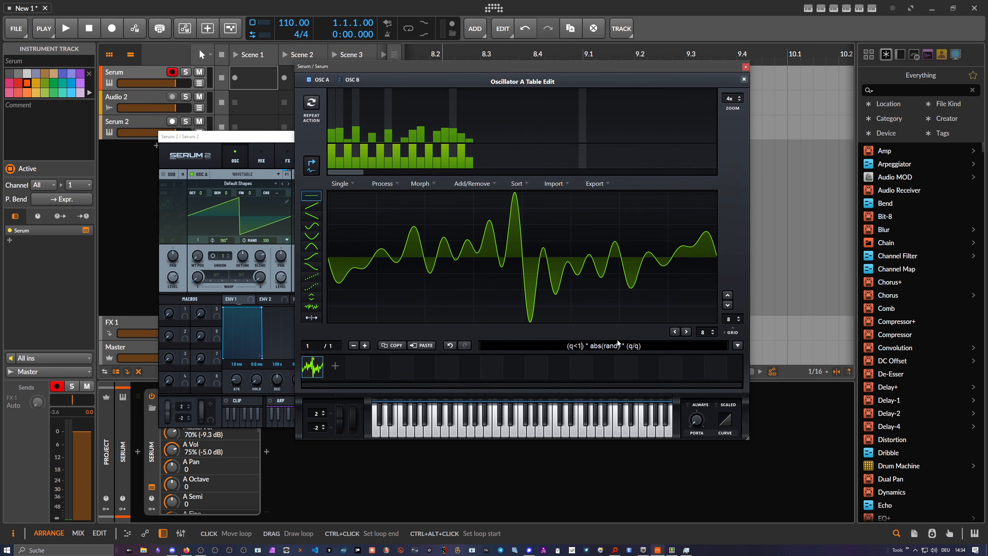
pyautogui.write('ß')
pyautogui.press('Return')
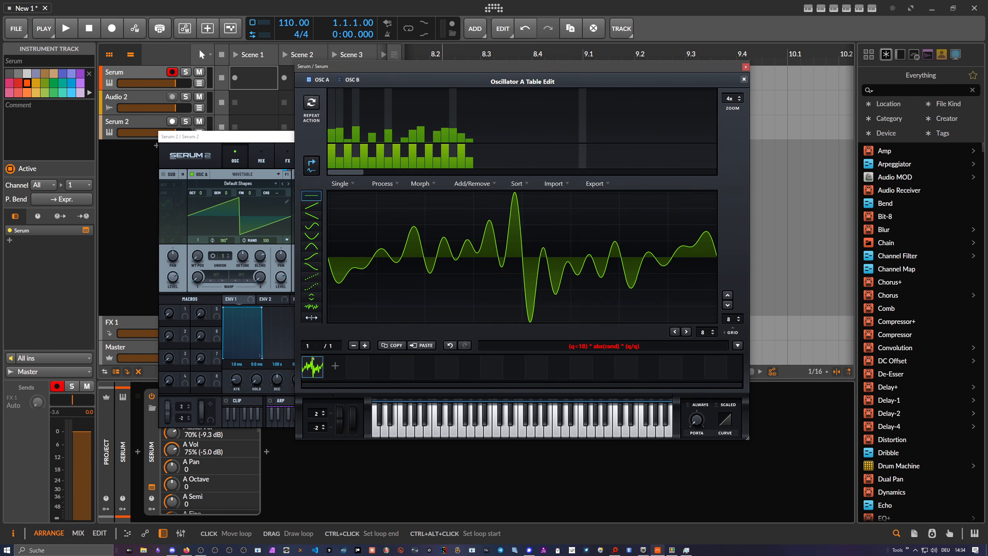
pyautogui.hotkey('alt', 'Tab')
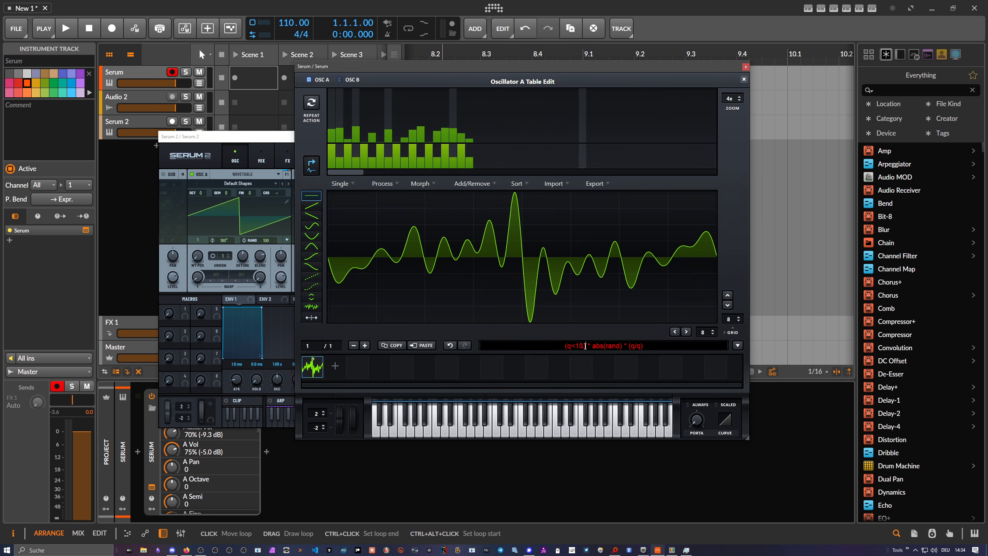
pyautogui.click(584, 345)
pyautogui.press('BackSpace')
pyautogui.write('0')
pyautogui.press('Return')
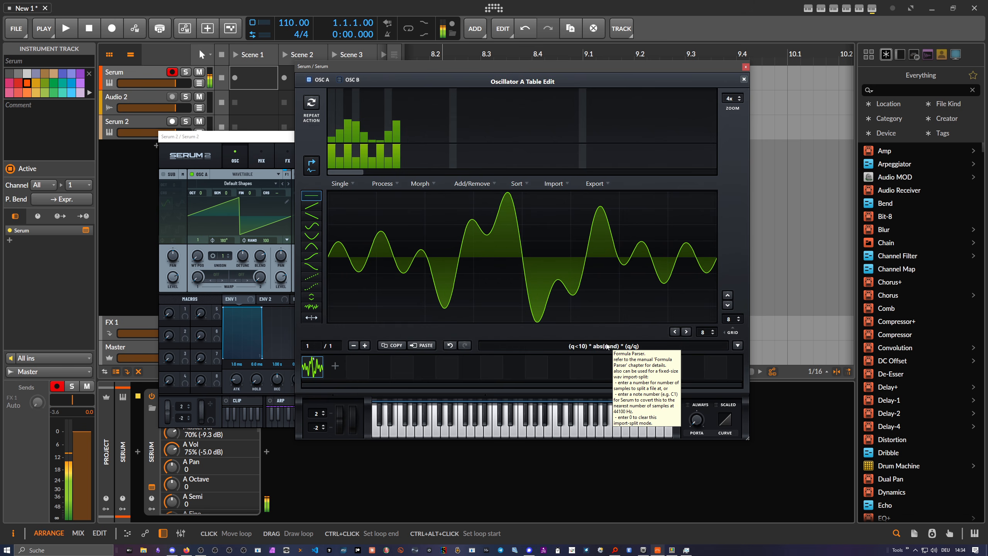
# Step: Examine the individual parts of the formula: the q<10 harmonic limit, abs(rand) and the (q/q) term
pyautogui.click(658, 345)
pyautogui.click(602, 345)
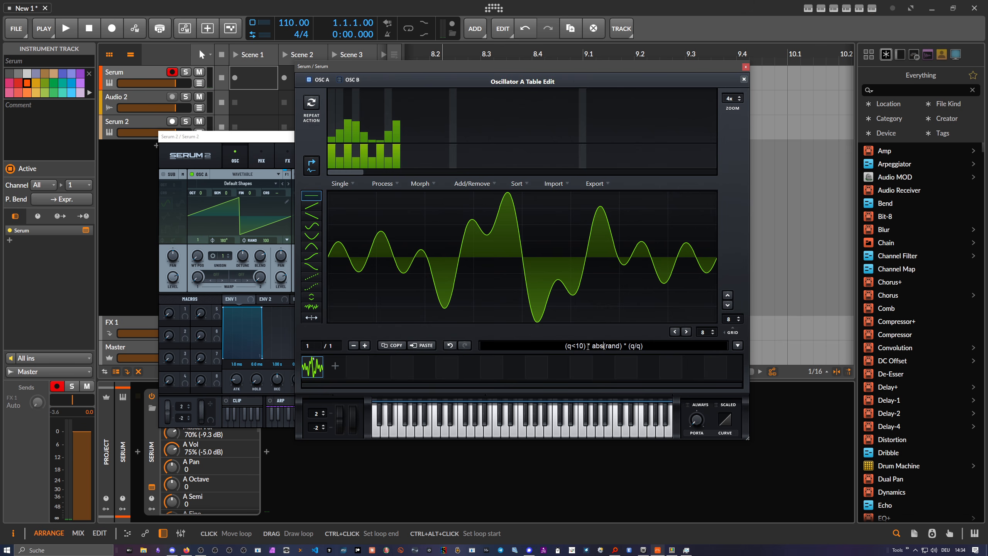
pyautogui.moveTo(564, 346); pyautogui.dragTo(587, 345)
pyautogui.click(593, 345)
pyautogui.moveTo(593, 346); pyautogui.dragTo(621, 345)
pyautogui.moveTo(625, 345); pyautogui.dragTo(650, 346)
pyautogui.click(647, 346)
pyautogui.moveTo(630, 346); pyautogui.dragTo(641, 346)
pyautogui.click(623, 345)
# Step: Remove the (q/q) multiplier from the end of the formula and apply (q<10) * abs(rand)
pyautogui.press('Left')
pyautogui.press('Left')
pyautogui.press('Left')
pyautogui.press('Left')
pyautogui.press('Right')
pyautogui.press('Right')
pyautogui.press('Right')
pyautogui.press('Right')
pyautogui.press('Right')
pyautogui.press('Right')
pyautogui.press('Right')
pyautogui.press('Right')
pyautogui.press('Right')
pyautogui.press('BackSpace')
pyautogui.press('BackSpace')
pyautogui.press('BackSpace')
pyautogui.press('BackSpace')
pyautogui.press('BackSpace')
pyautogui.press('BackSpace')
pyautogui.press('BackSpace')
pyautogui.press('Return')
# Step: Look up the q, y and z variables in the constants table of the Serum manual in the browser, and return to the wavetable editor
pyautogui.click(186, 549)
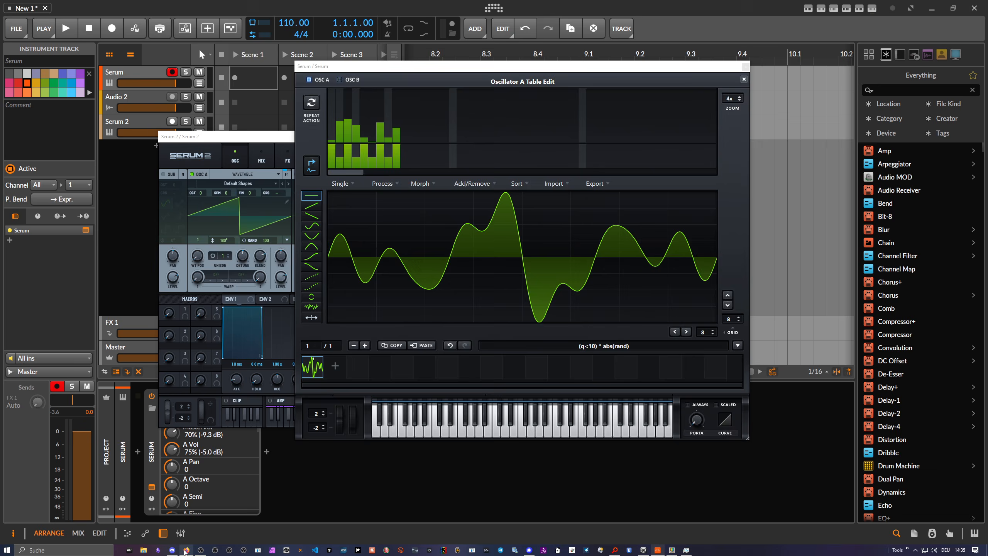
pyautogui.click(380, 308)
pyautogui.scroll(20, 380, 307)
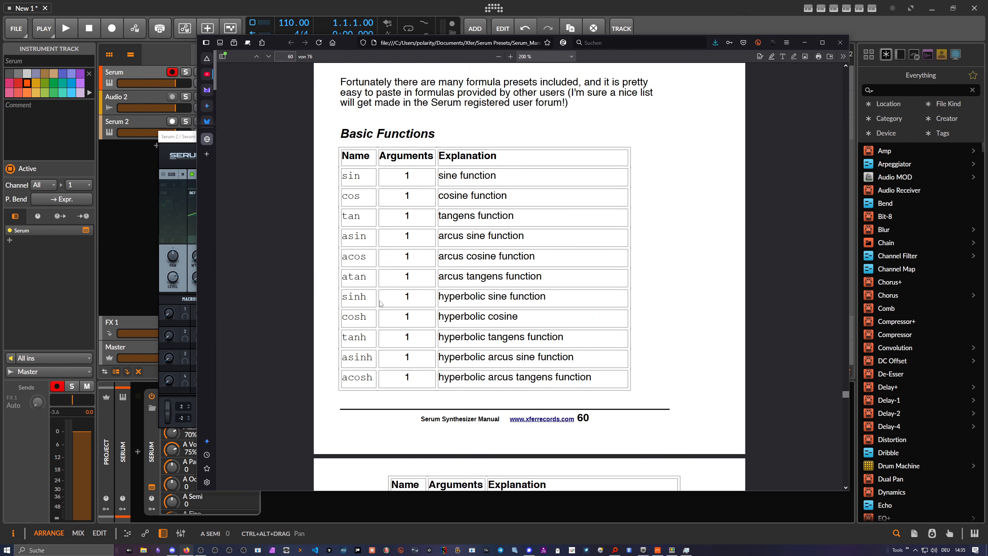
pyautogui.scroll(-20, 380, 304)
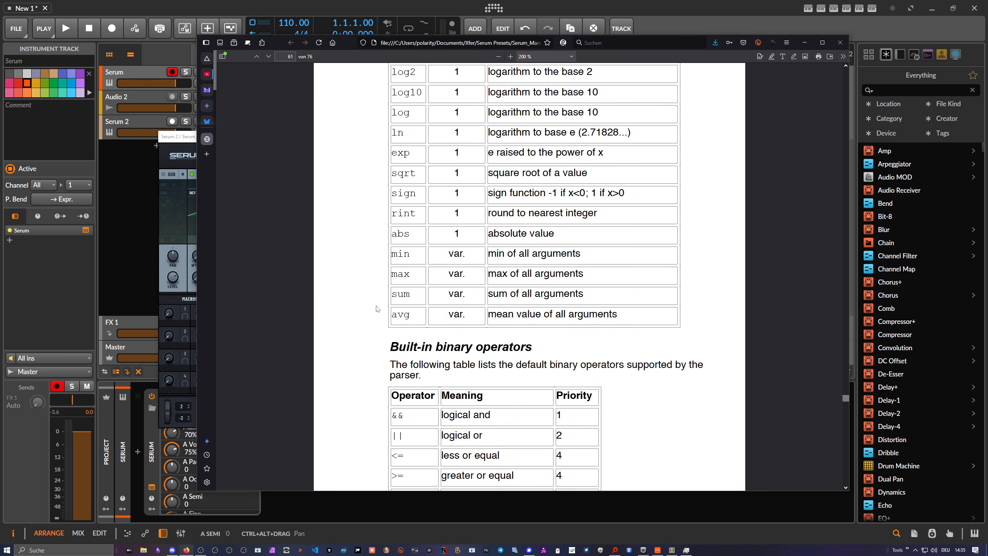
pyautogui.scroll(-10, 377, 305)
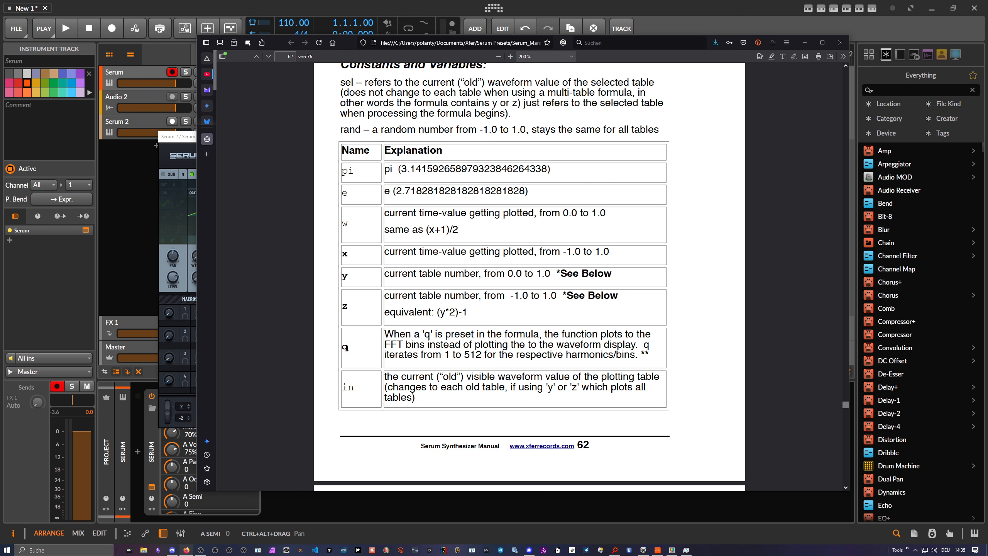
pyautogui.doubleClick(345, 346)
pyautogui.doubleClick(344, 307)
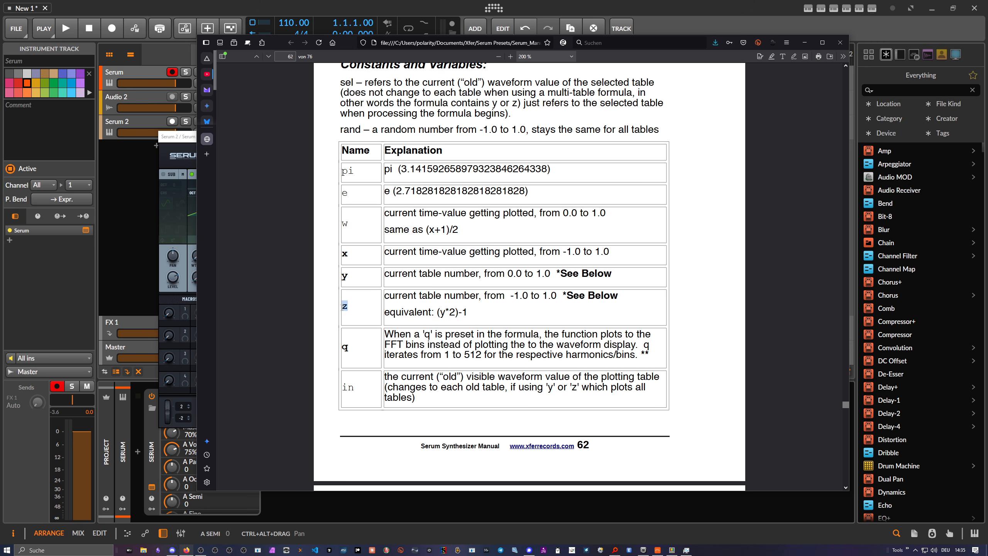
pyautogui.doubleClick(345, 277)
pyautogui.click(349, 277)
pyautogui.doubleClick(344, 306)
pyautogui.moveTo(542, 298); pyautogui.dragTo(556, 295)
pyautogui.click(327, 9)
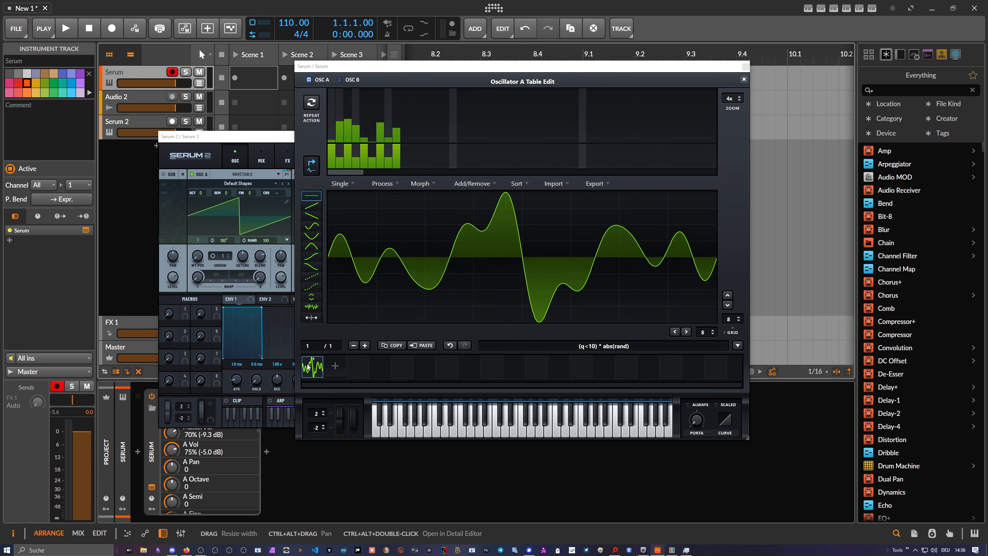
# Step: Append * (y/y) to the formula and apply (q<10) * abs(rand) * (y/y) to generate all tables
pyautogui.click(655, 345)
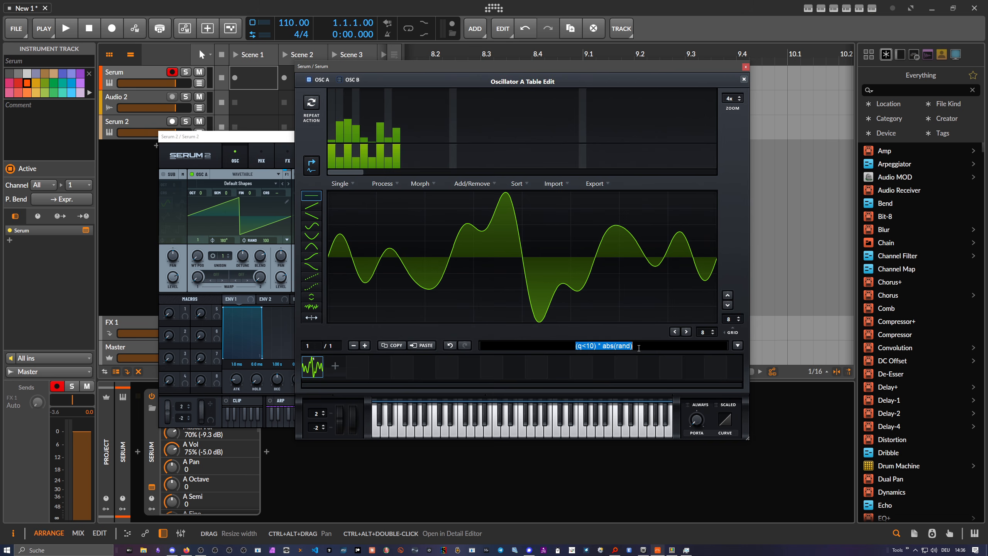
pyautogui.click(654, 345)
pyautogui.hotkey('alt', 'Tab')
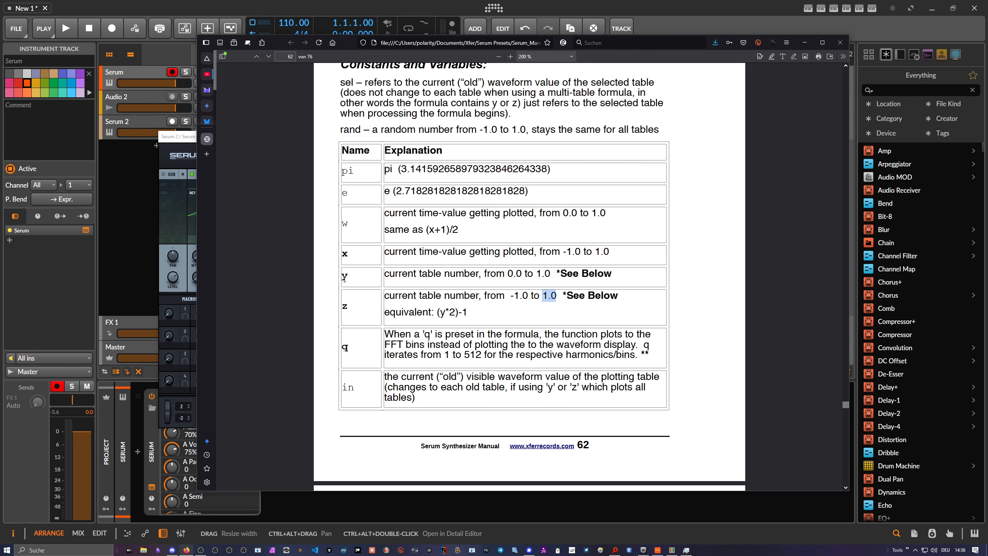
pyautogui.hotkey('alt', 'Tab')
pyautogui.click(657, 344)
pyautogui.click(656, 343)
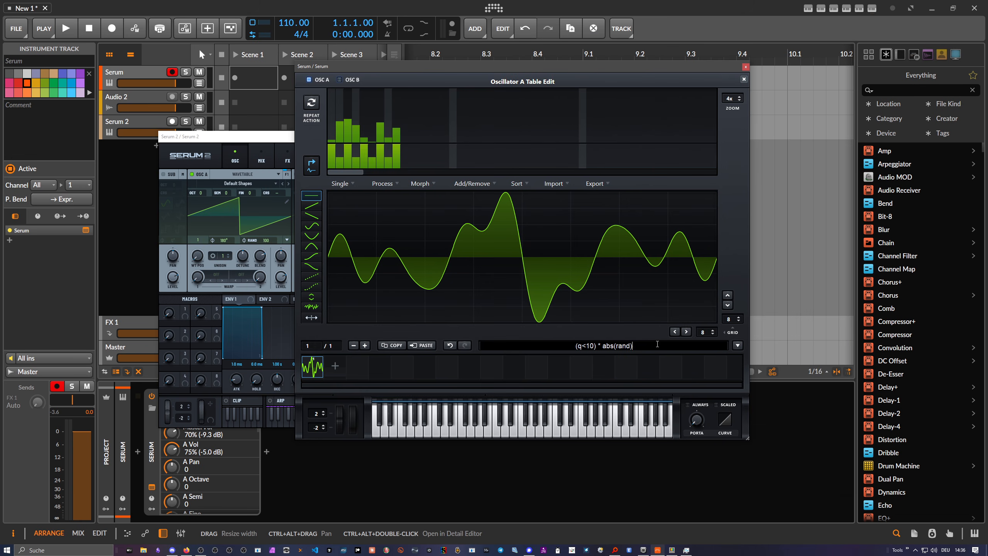
pyautogui.write('y')
pyautogui.click(633, 346)
pyautogui.write('*')
pyautogui.write('(')
pyautogui.write(')')
pyautogui.write('/y')
pyautogui.press('Return')
pyautogui.moveTo(325, 384); pyautogui.dragTo(326, 408)
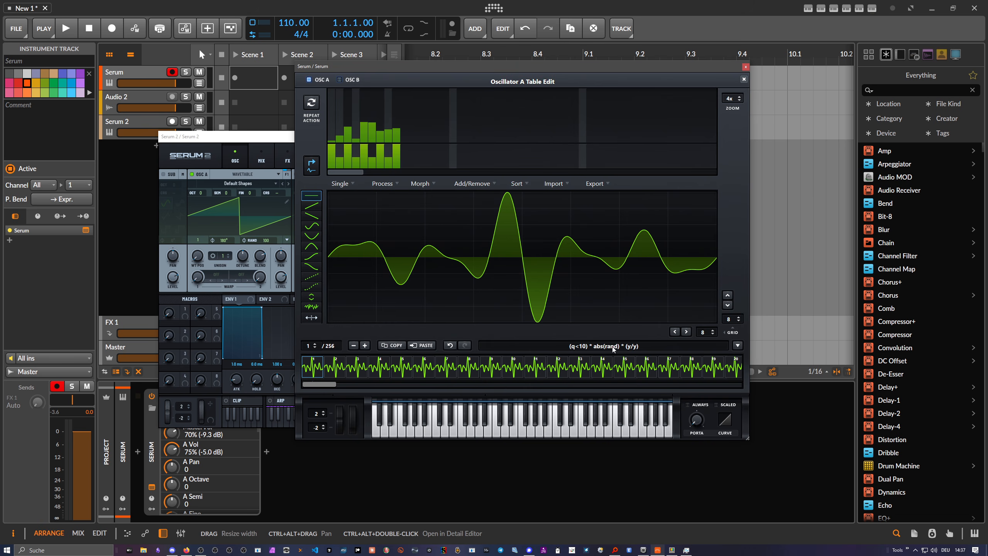
# Step: Read the rand entry in the Serum manual, highlight its "precalculated" note, and return to the wavetable editor
pyautogui.click(187, 549)
pyautogui.scroll(-10, 390, 351)
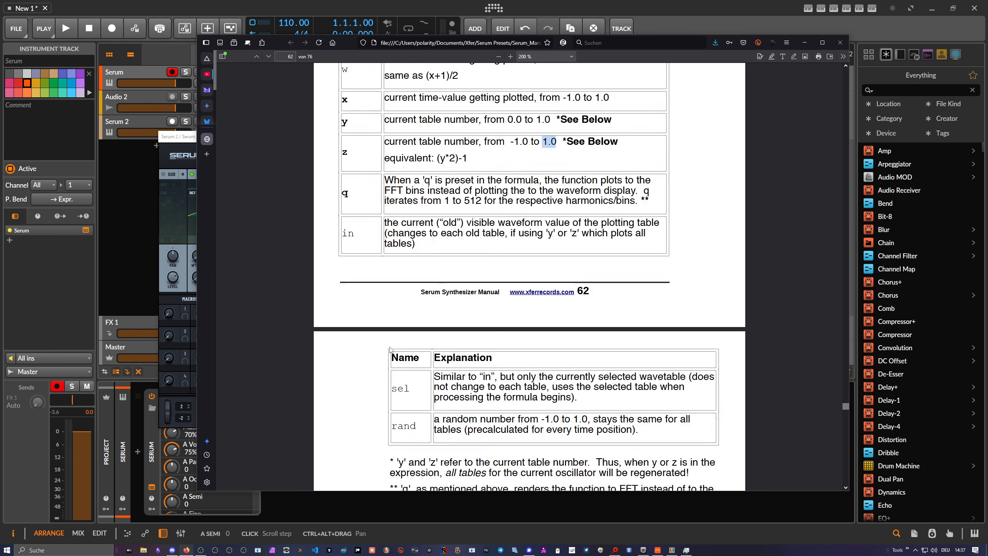
pyautogui.scroll(6, 390, 352)
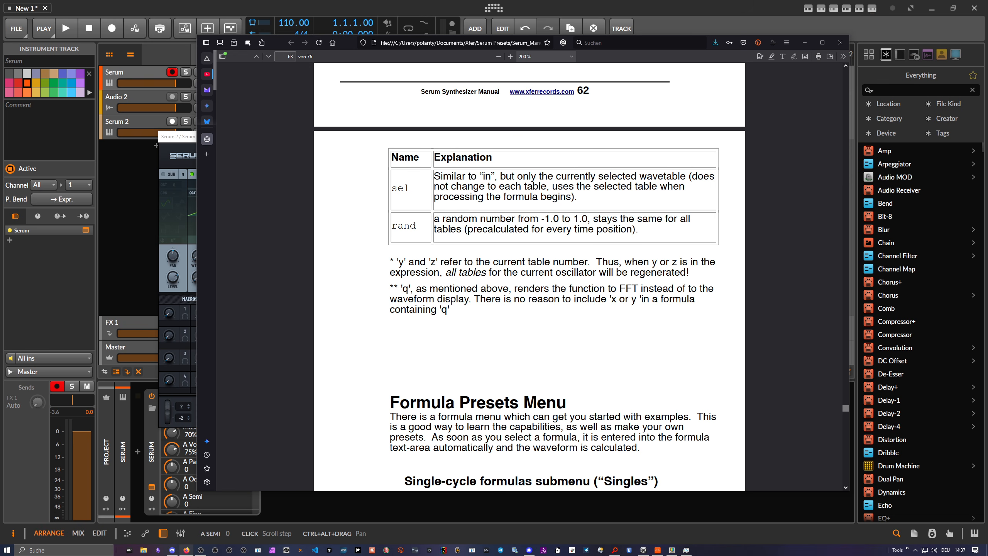
pyautogui.moveTo(472, 229); pyautogui.dragTo(527, 229)
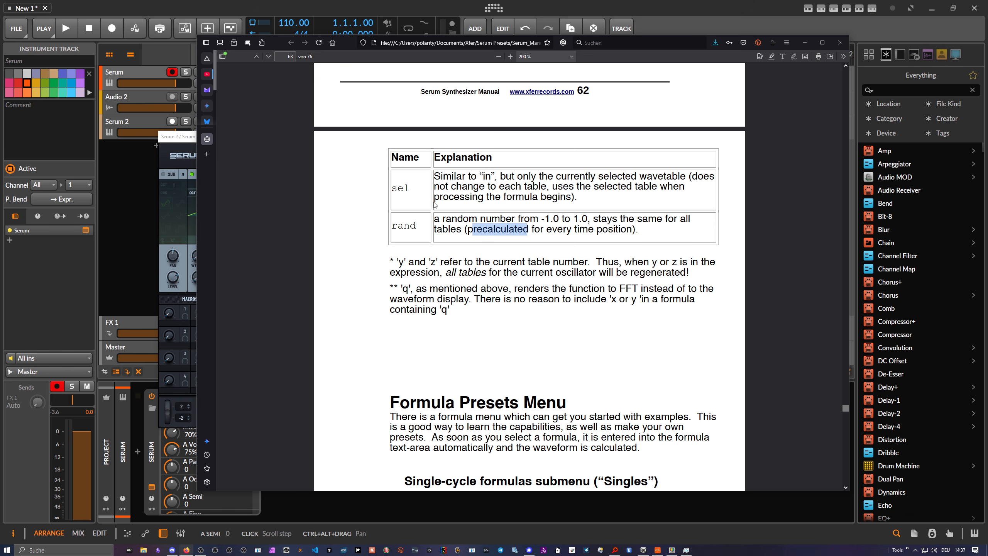
pyautogui.hotkey('alt', 'Tab')
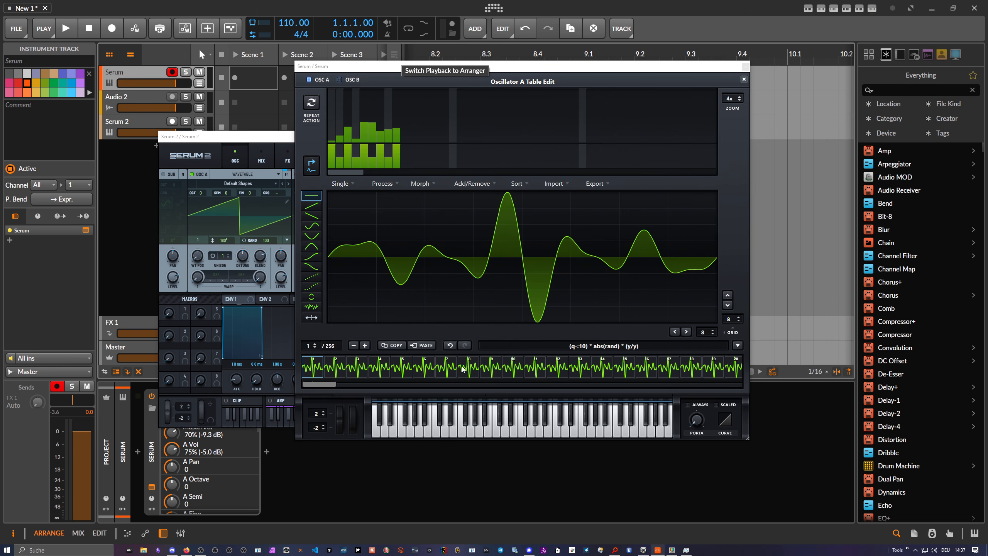
# Step: Replace rand with rrnd in the formula and apply (q<10) * abs(rrnd) * (y/y)
pyautogui.click(609, 345)
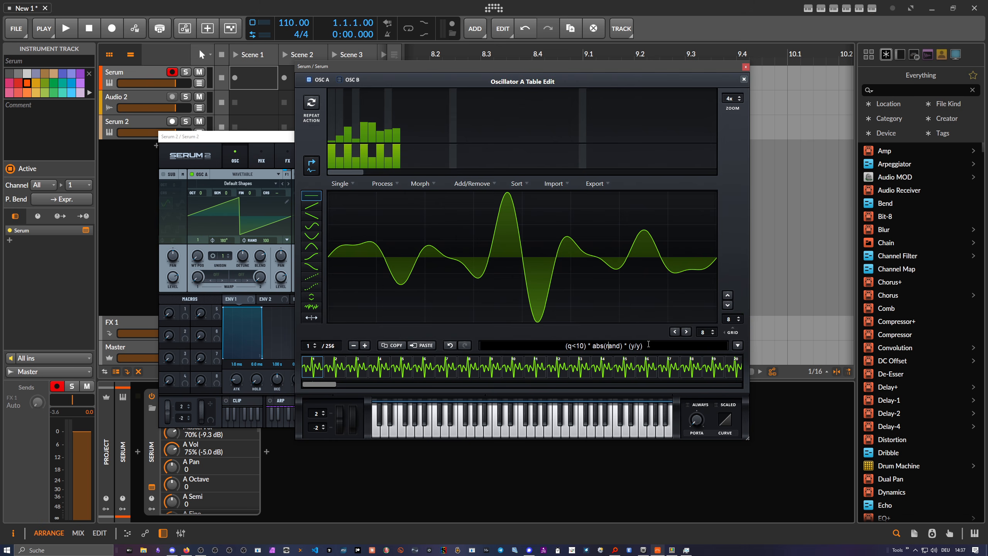
pyautogui.write('r')
pyautogui.press('Left')
pyautogui.press('BackSpace')
pyautogui.press('Return')
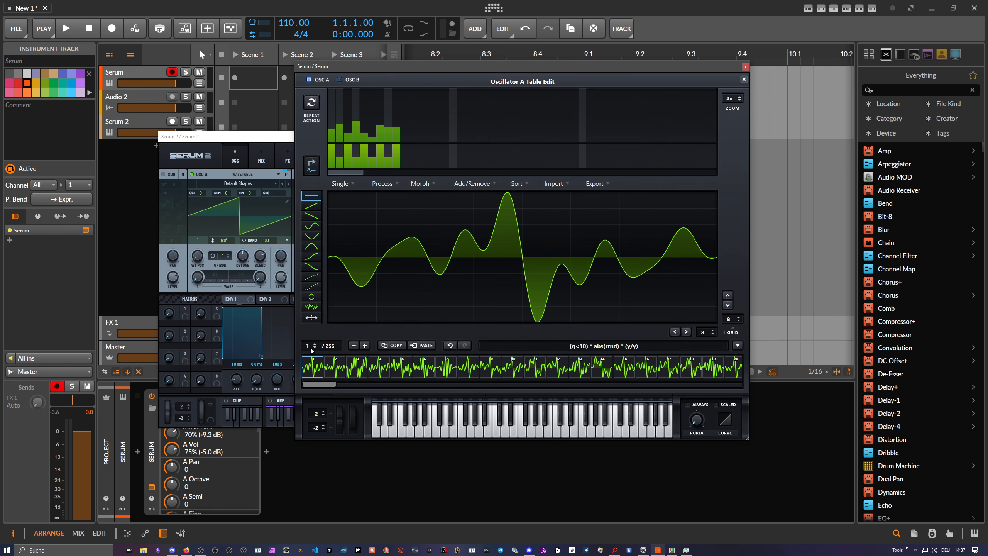
# Step: Browse through the generated wavetable frames to compare their random harmonics, ending on frame 141
pyautogui.moveTo(311, 348); pyautogui.dragTo(313, 327)
pyautogui.moveTo(316, 319)
pyautogui.mouseDown()
pyautogui.moveTo(329, 290)
pyautogui.moveTo(324, 318)
pyautogui.mouseUp()
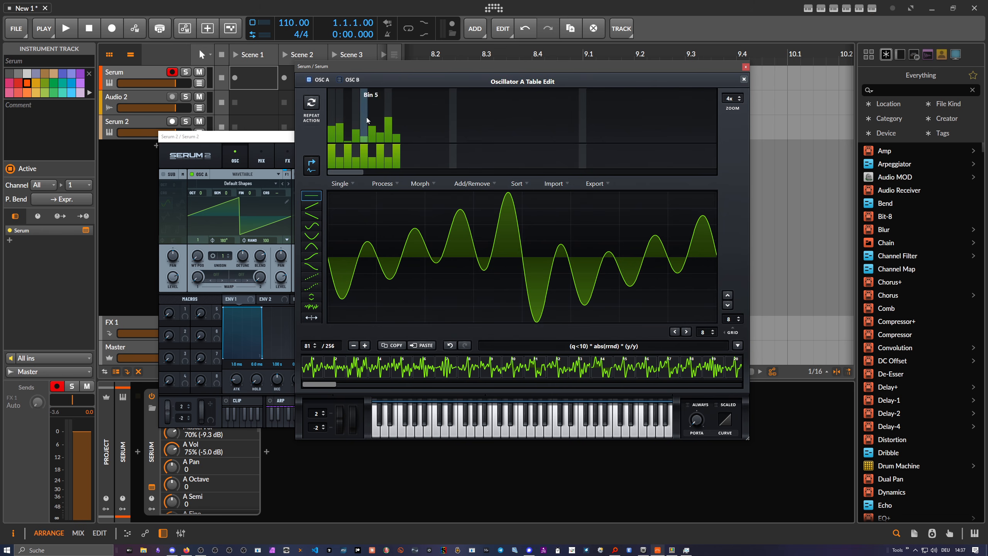
pyautogui.scroll(-10, 307, 350)
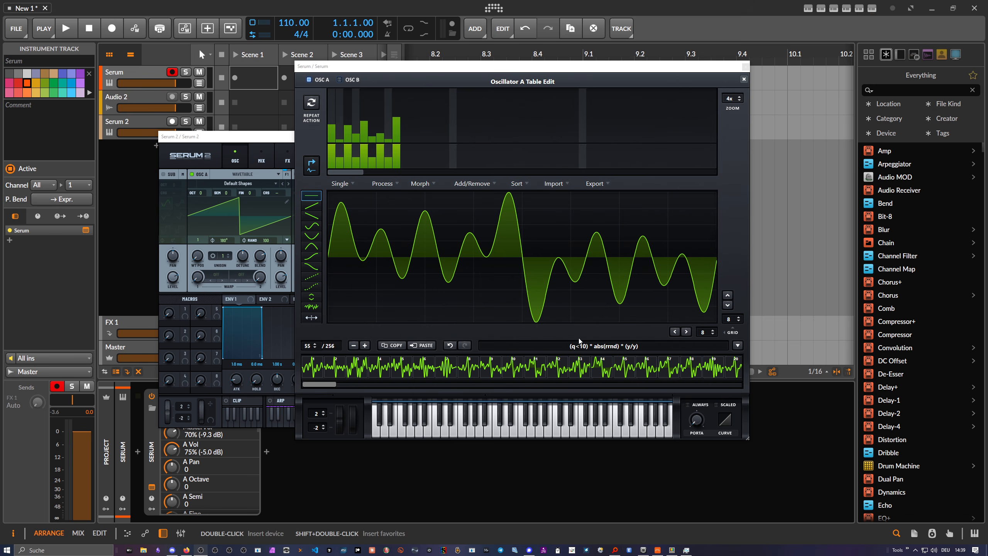
pyautogui.click(334, 387)
pyautogui.moveTo(308, 350); pyautogui.dragTo(323, 305)
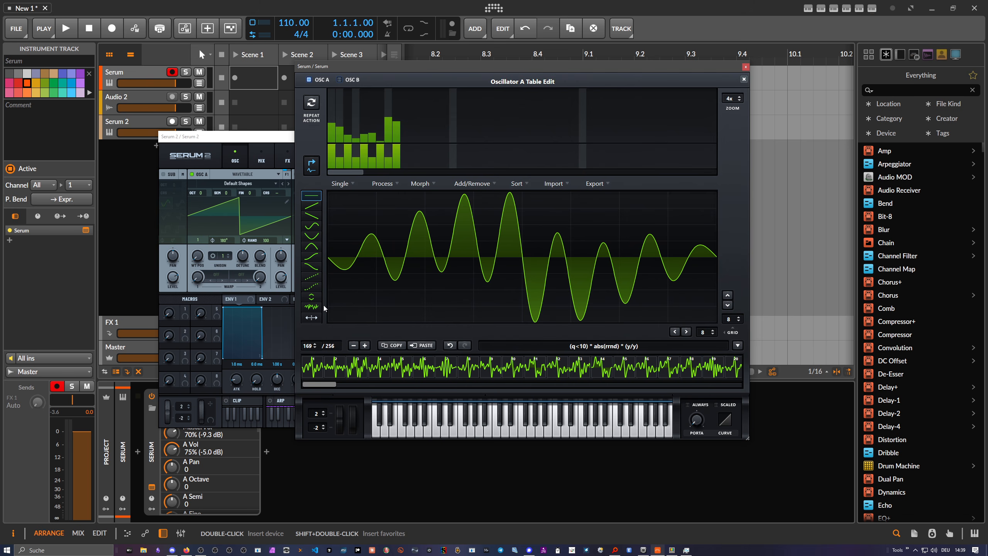
pyautogui.moveTo(310, 347); pyautogui.dragTo(306, 358)
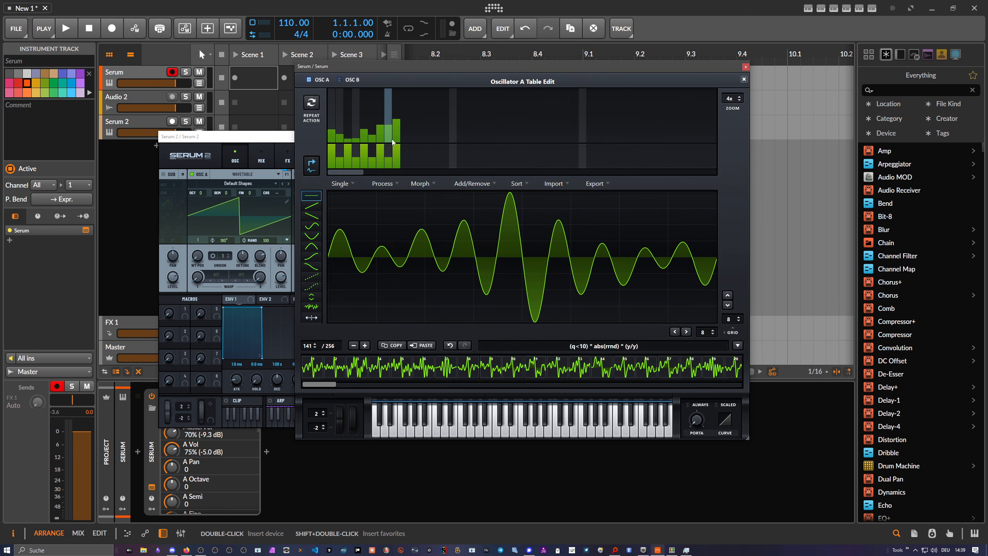
# Step: Divide the random term by q in the formula and apply (q<10) * abs(rrnd) / q * (y/y)
pyautogui.click(623, 346)
pyautogui.click(624, 346)
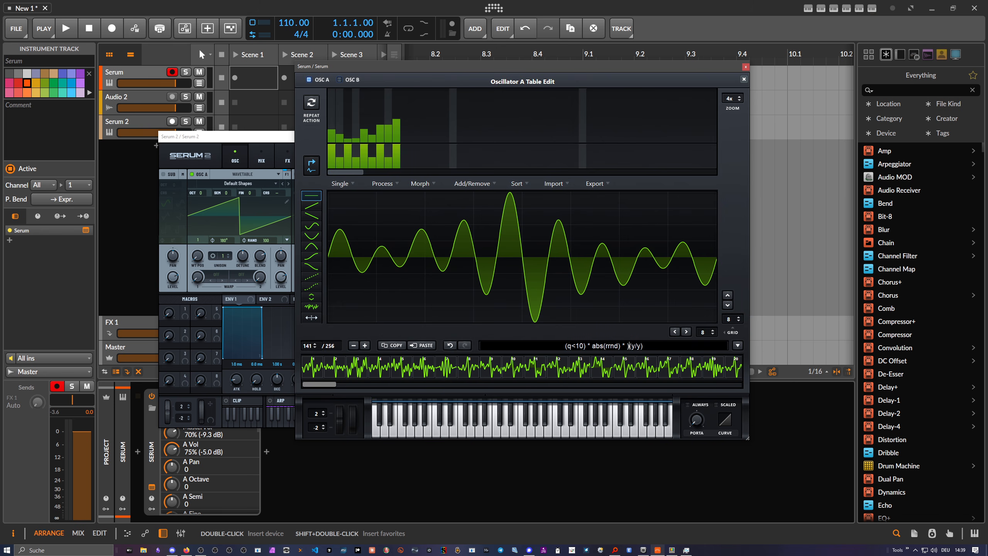
pyautogui.write('() *')
pyautogui.press('Right')
pyautogui.press('Left')
pyautogui.press('Left')
pyautogui.write('q')
pyautogui.press('BackSpace')
pyautogui.press('BackSpace')
pyautogui.press('BackSpace')
pyautogui.press('BackSpace')
pyautogui.write('/q')
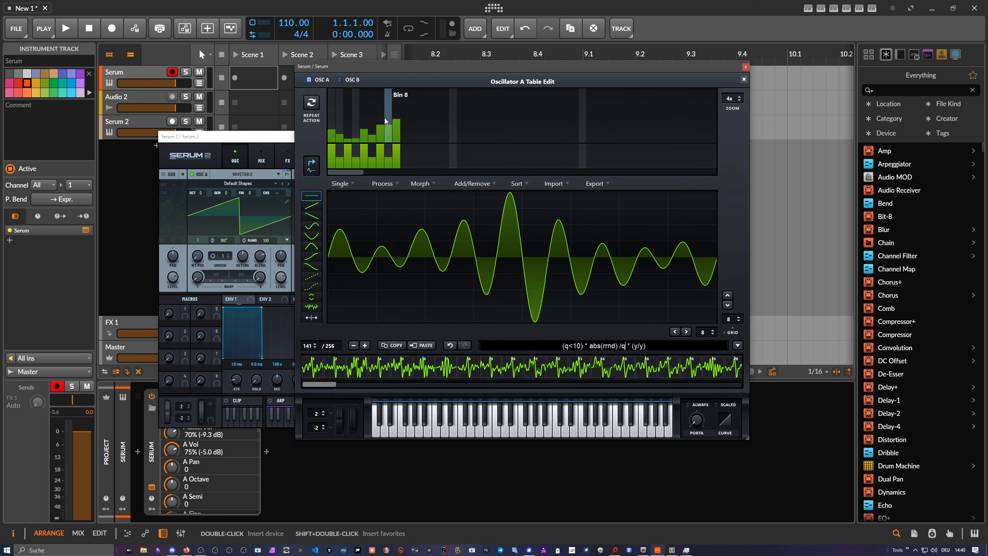
pyautogui.click(655, 345)
pyautogui.click(623, 345)
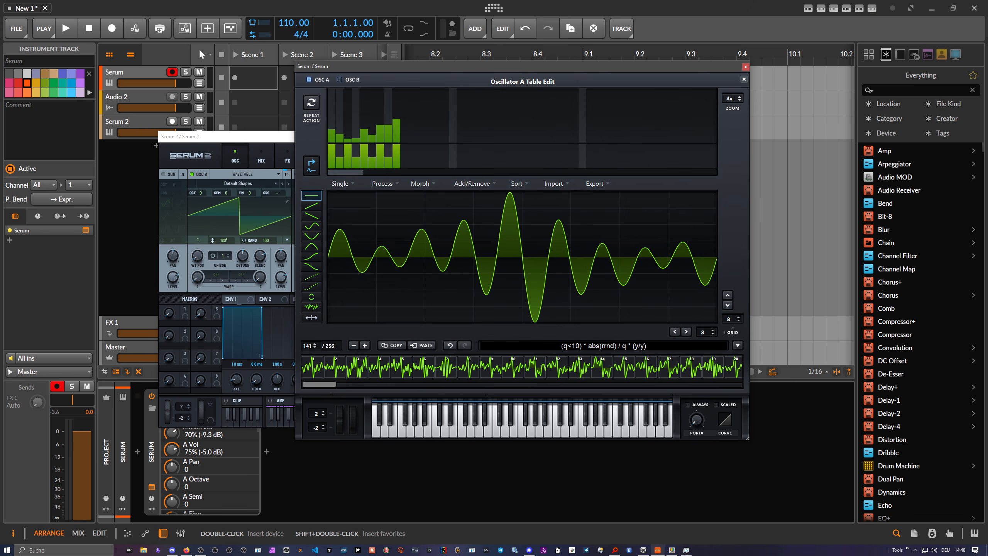
pyautogui.press('Return')
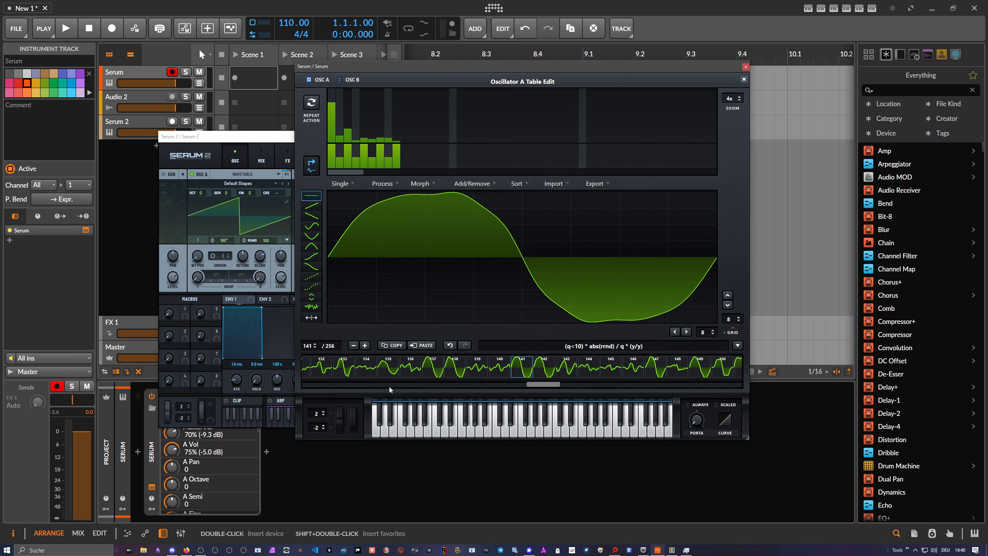
# Step: Select wavetable frame 113, set the harmonic limit in the formula to q<20 and apply (q<20) * abs(rrnd) / q * (y/y)
pyautogui.moveTo(529, 384); pyautogui.dragTo(304, 384)
pyautogui.moveTo(311, 346); pyautogui.dragTo(305, 411)
pyautogui.click(579, 346)
pyautogui.click(580, 345)
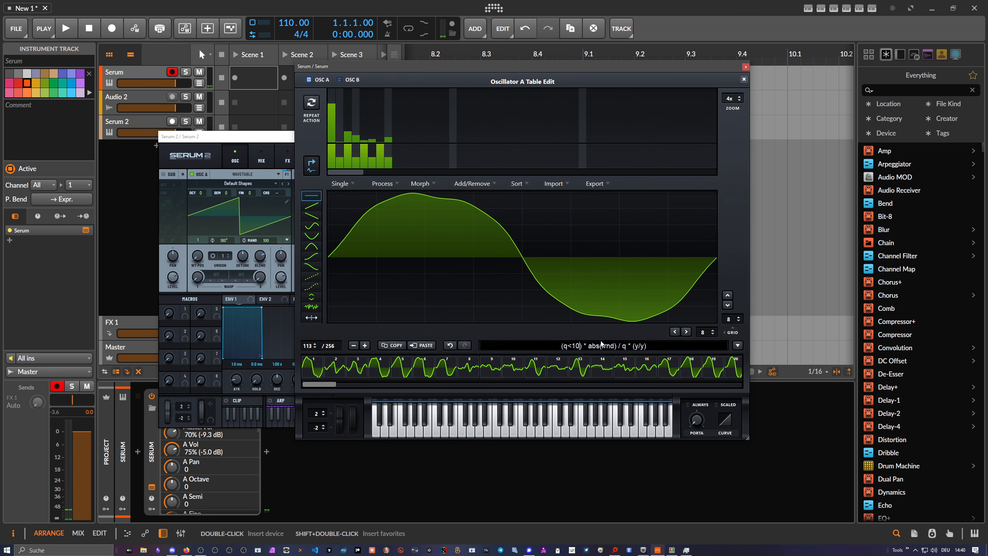
pyautogui.press('BackSpace')
pyautogui.press('BackSpace')
pyautogui.write('20')
pyautogui.press('Return')
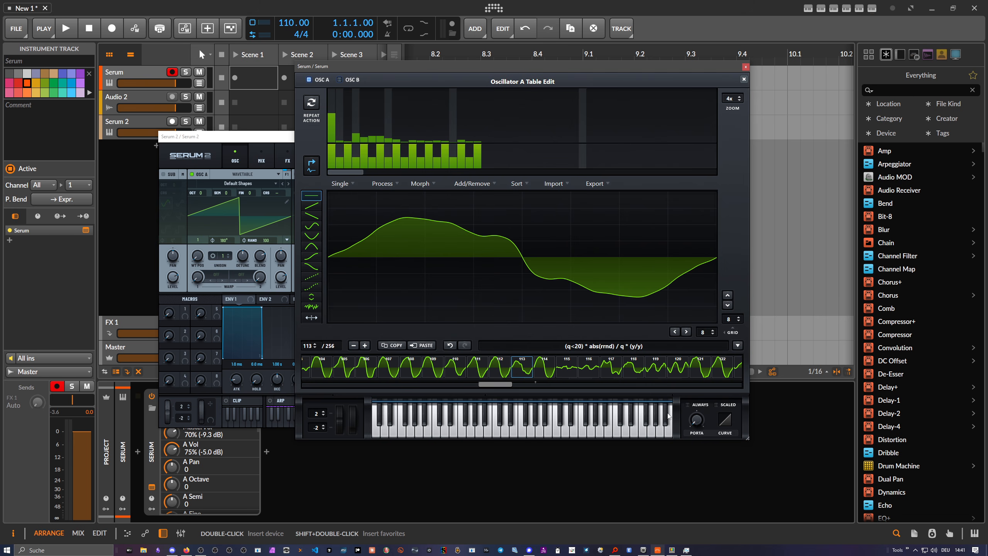
# Step: Browse the frames of the 20-harmonic wavetable from its start, ending on frame 208
pyautogui.moveTo(505, 387); pyautogui.dragTo(309, 389)
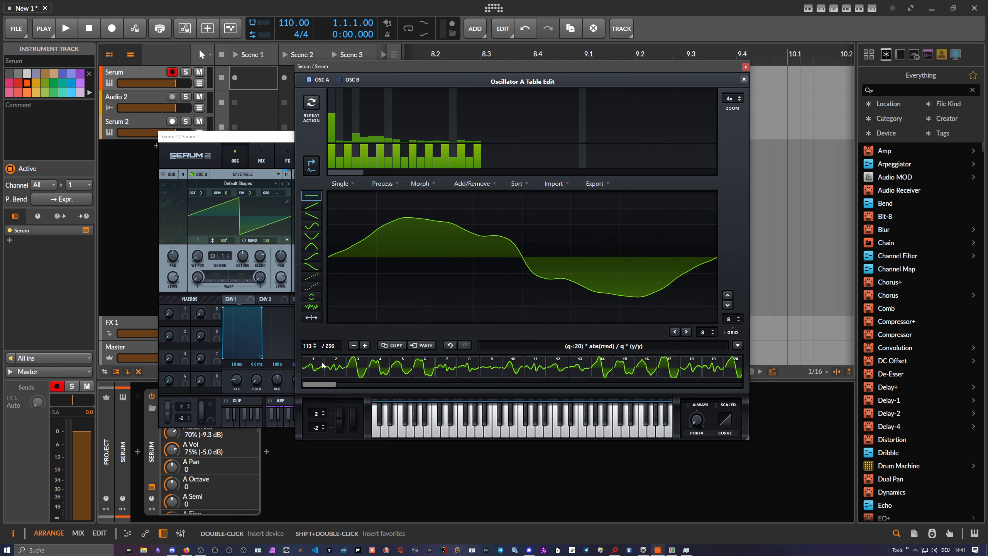
pyautogui.scroll(5, 308, 347)
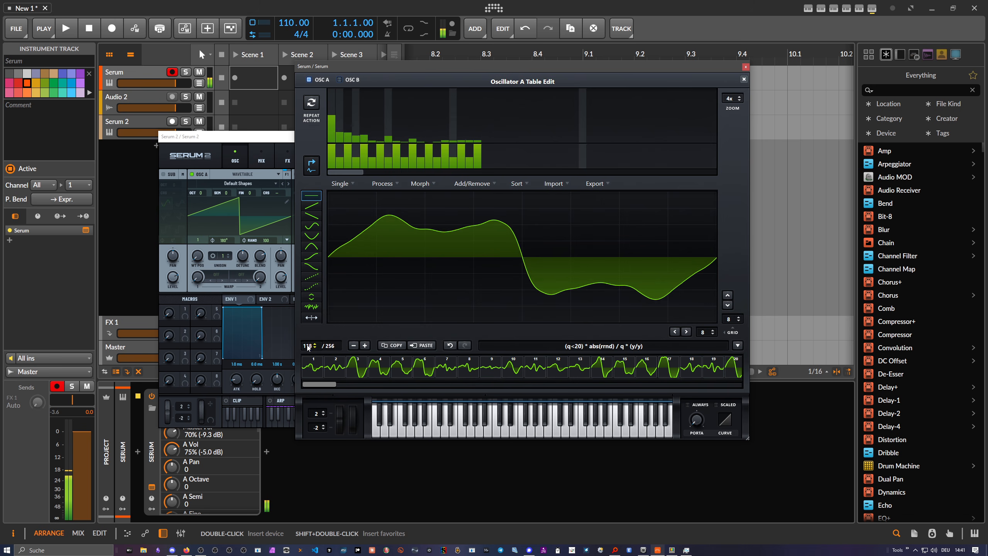
pyautogui.scroll(20, 308, 346)
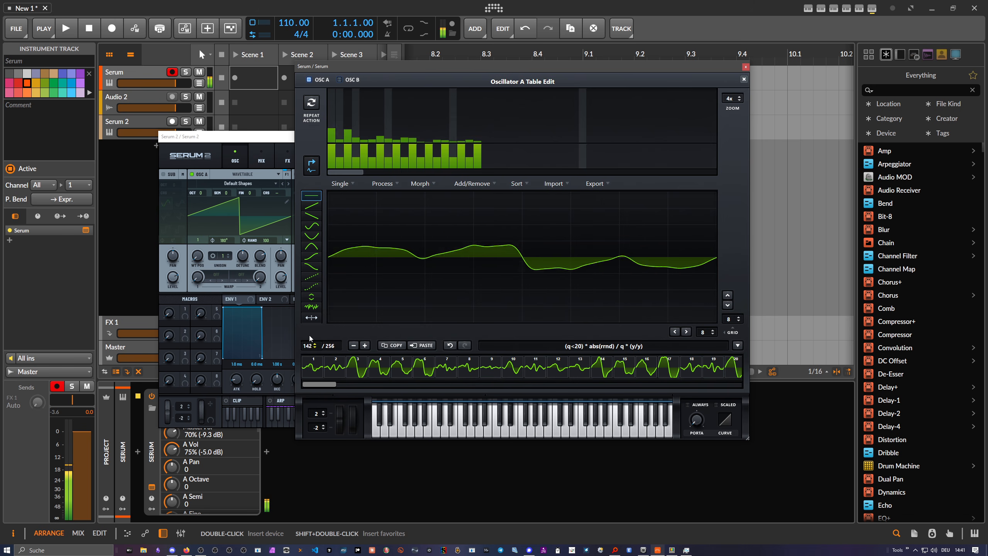
pyautogui.moveTo(309, 336); pyautogui.dragTo(318, 313)
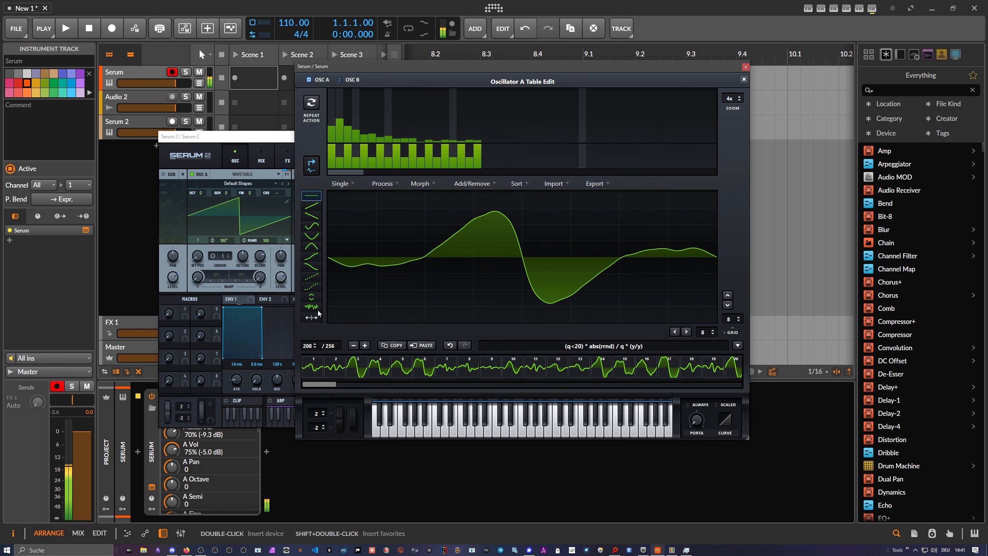
# Step: Change the formula's divisor to (q^0.5), apply (q<20) * abs(rrnd) / (q^0.5) * (y/y), and browse the frames to frame 90
pyautogui.click(625, 345)
pyautogui.click(627, 346)
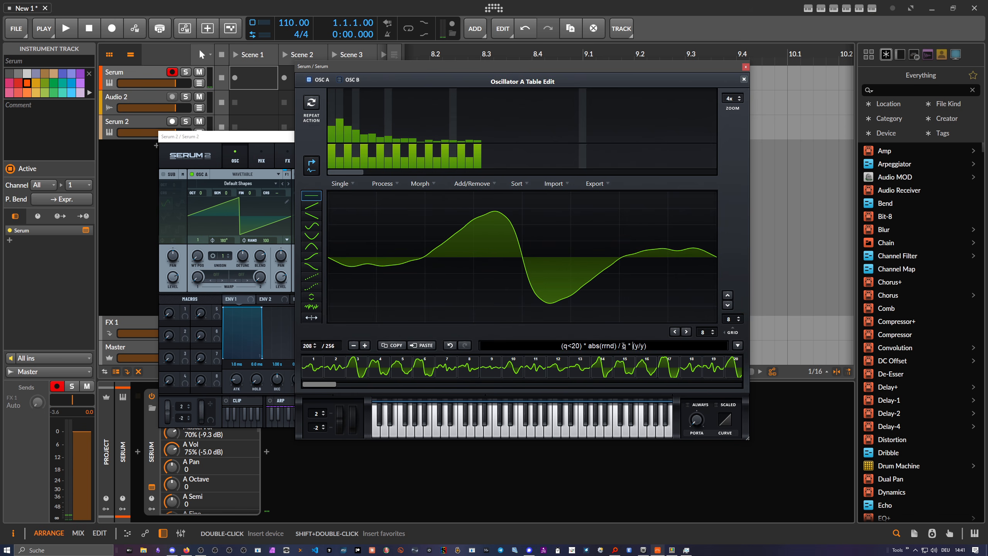
pyautogui.doubleClick(624, 345)
pyautogui.press('Left')
pyautogui.write('(')
pyautogui.write(')*')
pyautogui.write('0.5')
pyautogui.press('Return')
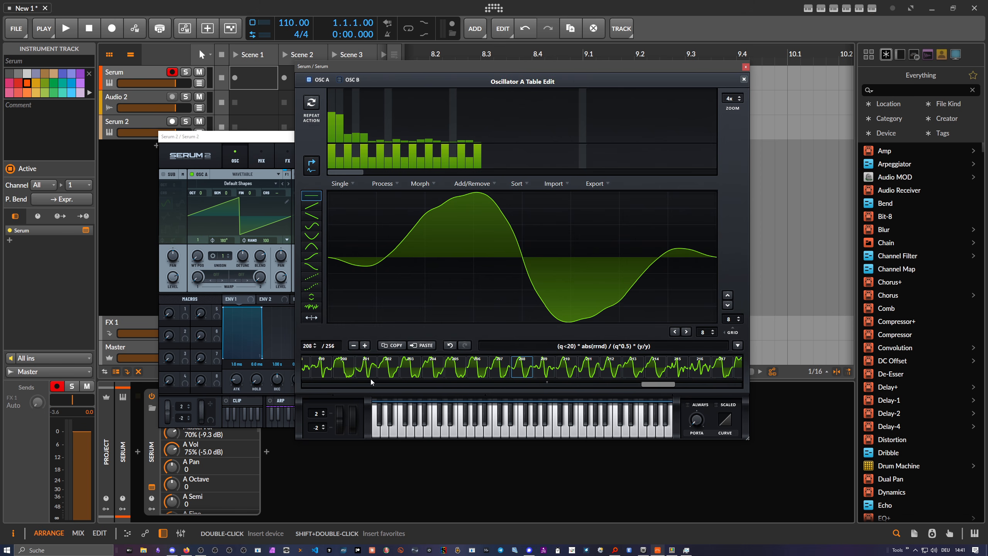
pyautogui.scroll(3, 370, 381)
pyautogui.moveTo(629, 383); pyautogui.dragTo(296, 394)
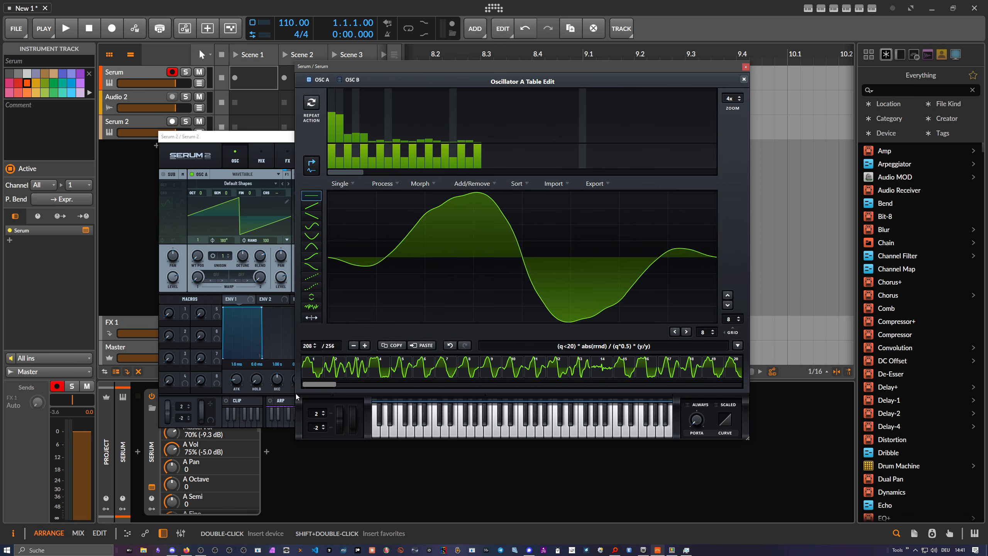
pyautogui.moveTo(308, 345); pyautogui.dragTo(316, 396)
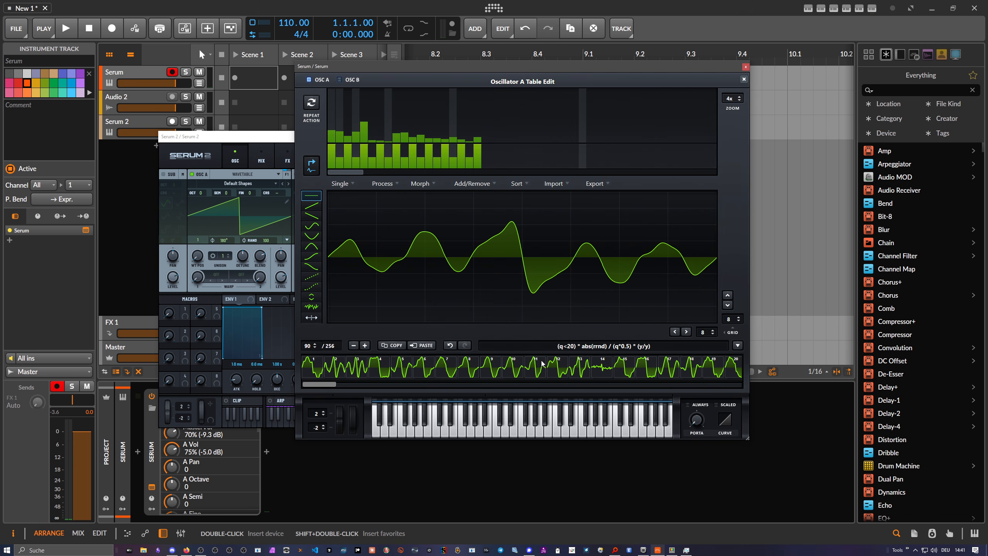
# Step: Reduce the 256-frame wavetable to 16 frames, keeping 1/16 of them
pyautogui.click(472, 183)
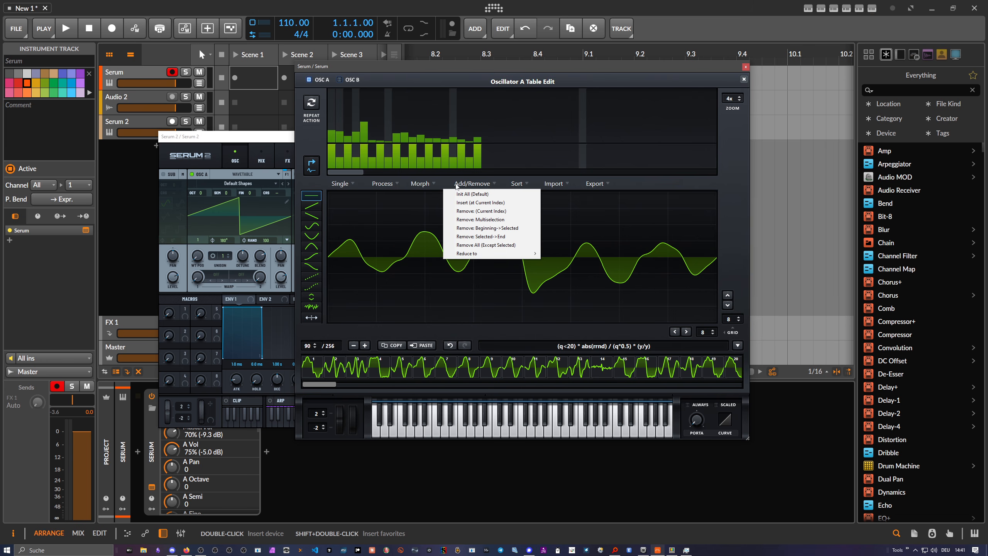
pyautogui.moveTo(484, 253)
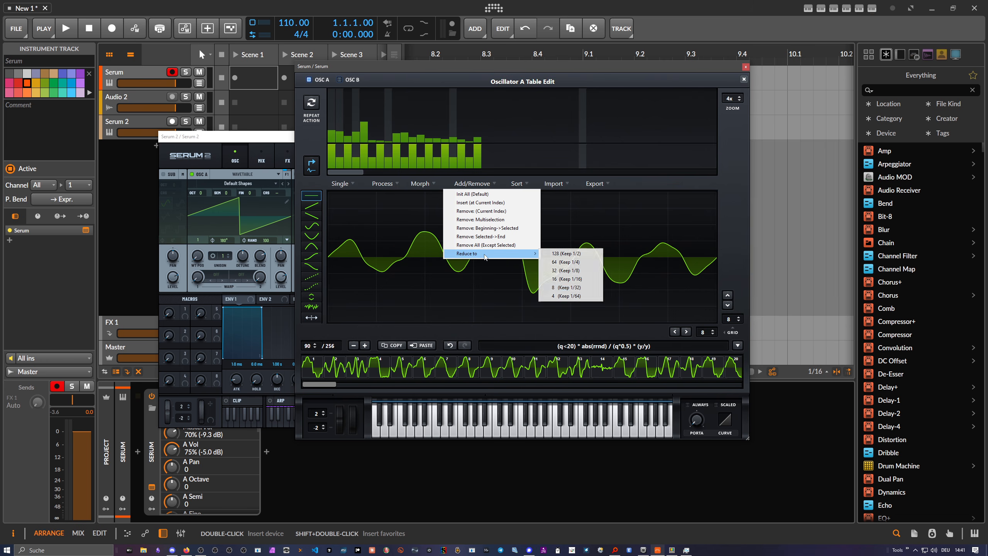
pyautogui.click(565, 283)
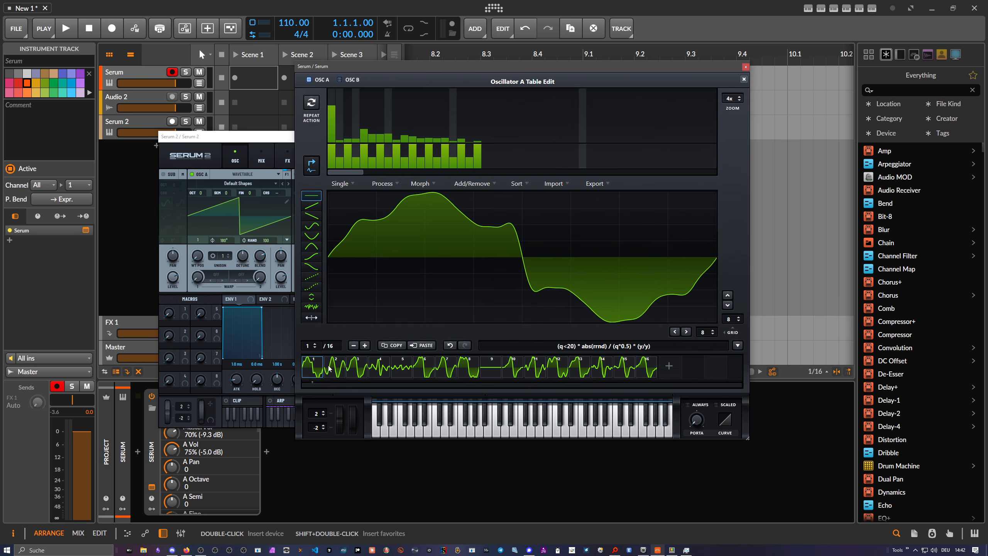
# Step: Select all 16 frames and morph between them with Morph - Spectral (Zero All Phases)
pyautogui.hotkey('ctrl', 'a')
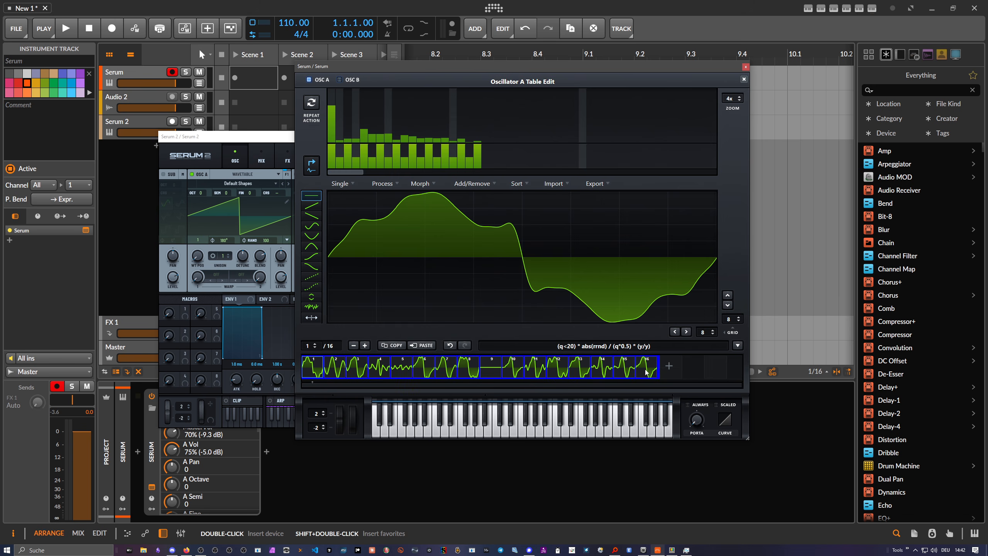
pyautogui.click(420, 186)
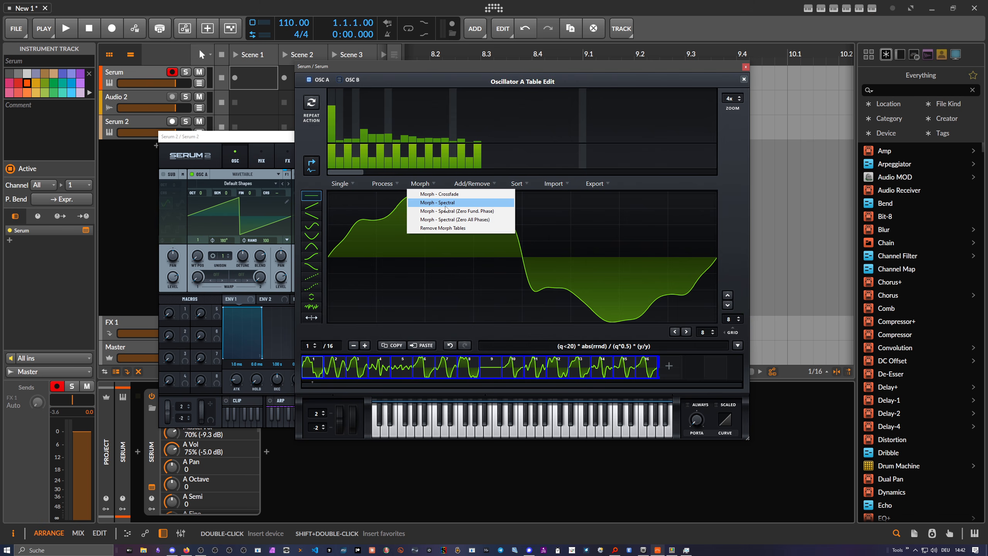
pyautogui.click(460, 220)
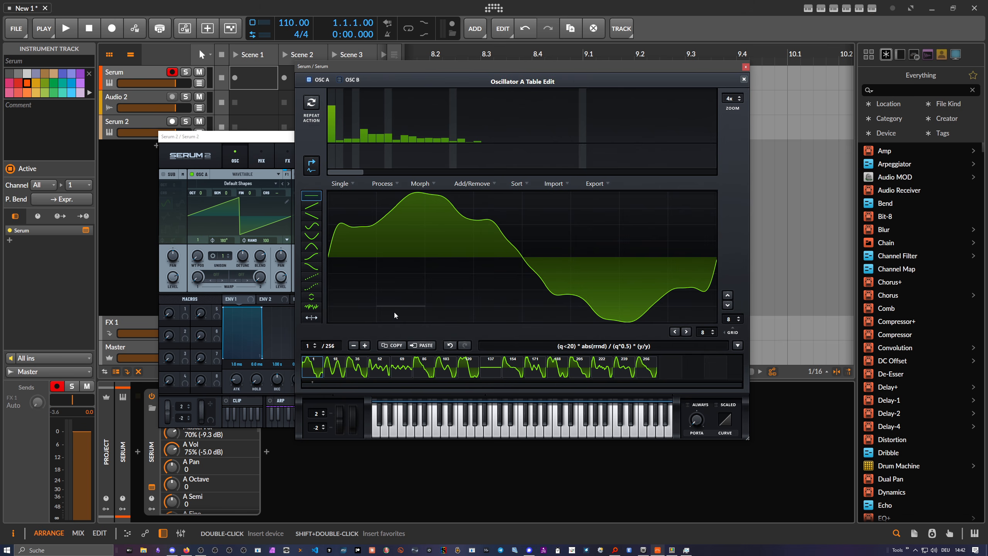
# Step: Select the silent flat-line frame 137 and remove it from the wavetable
pyautogui.click(492, 372)
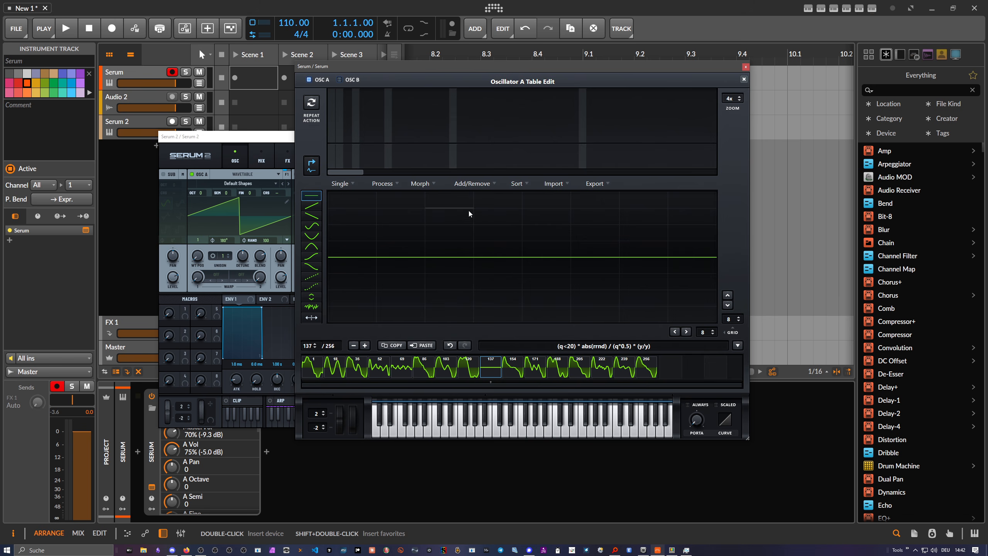
pyautogui.click(472, 184)
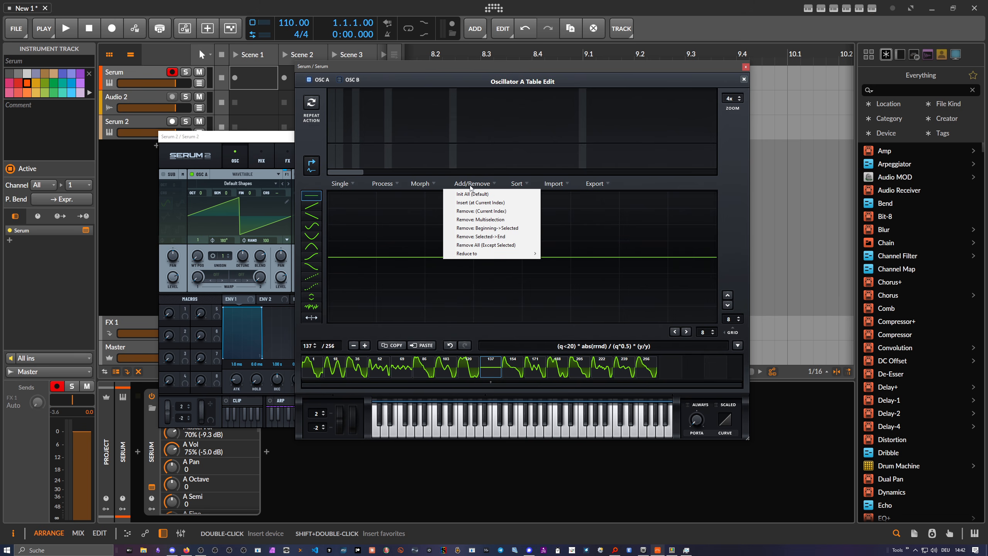
pyautogui.click(500, 213)
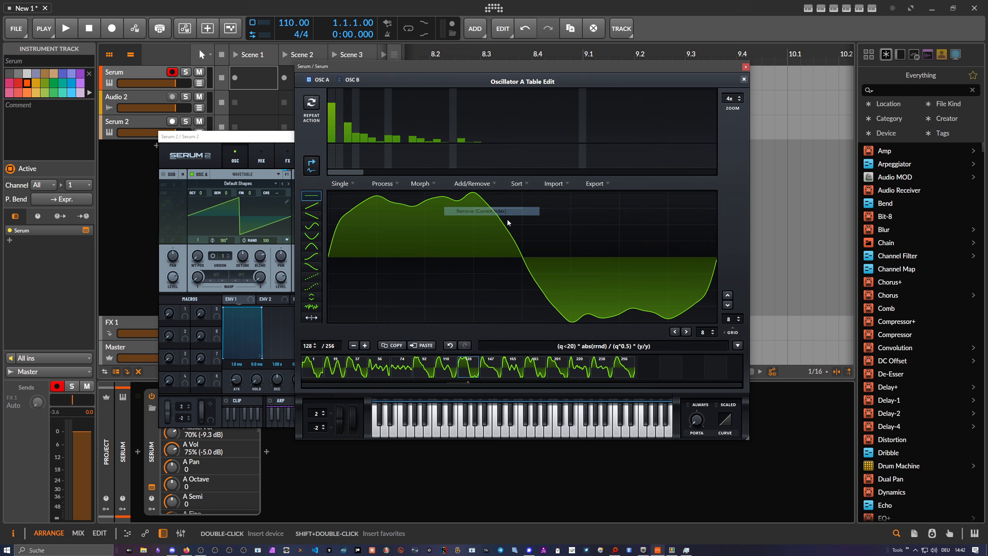
# Step: Select all remaining frames, apply Morph - Spectral (Zero All Phases) again and sweep through the morphed frames
pyautogui.click(321, 366)
pyautogui.keyDown('shift'); pyautogui.click(625, 368); pyautogui.keyUp('shift')
pyautogui.click(393, 186)
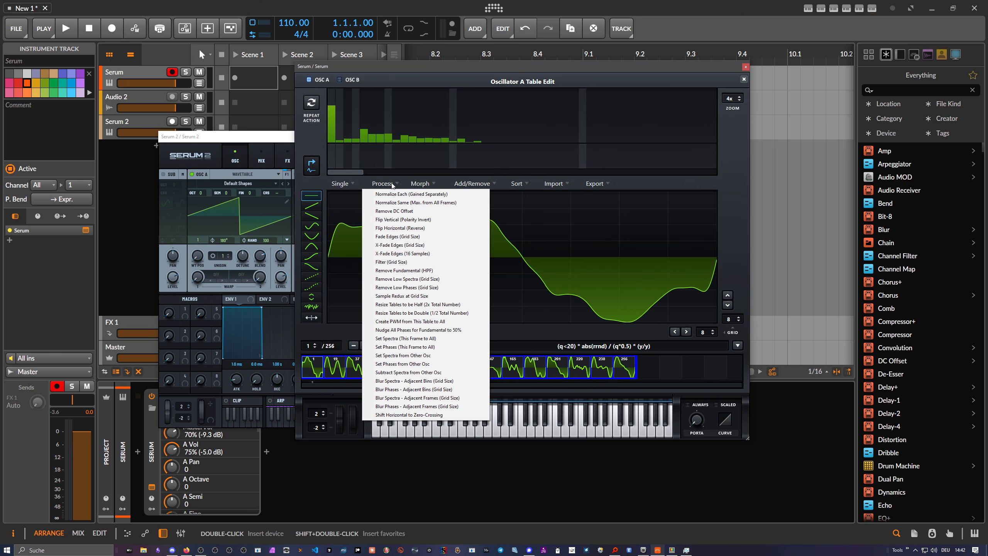
pyautogui.click(414, 186)
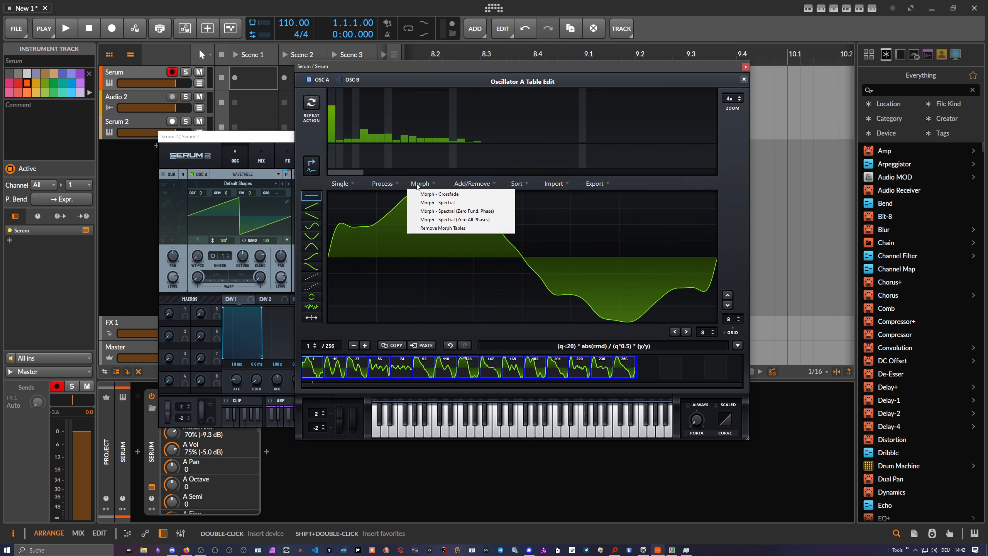
pyautogui.click(471, 220)
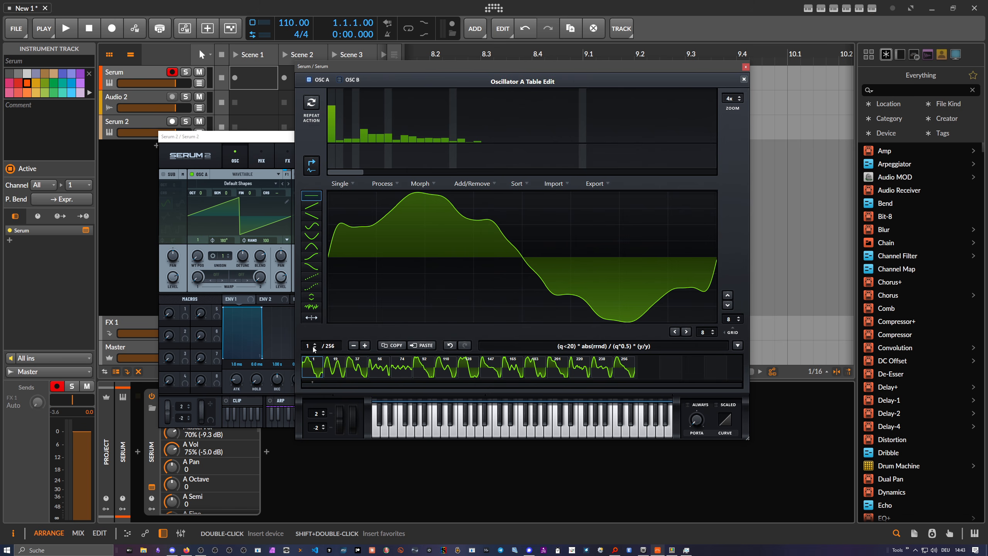
pyautogui.moveTo(313, 347); pyautogui.dragTo(331, 424)
# Step: Copy the formula (q<20) * abs(rrnd) / (q^0.5) * (y/y) and apply it in the oscillator A wavetable editor of Serum 2
pyautogui.moveTo(494, 69); pyautogui.dragTo(552, 89)
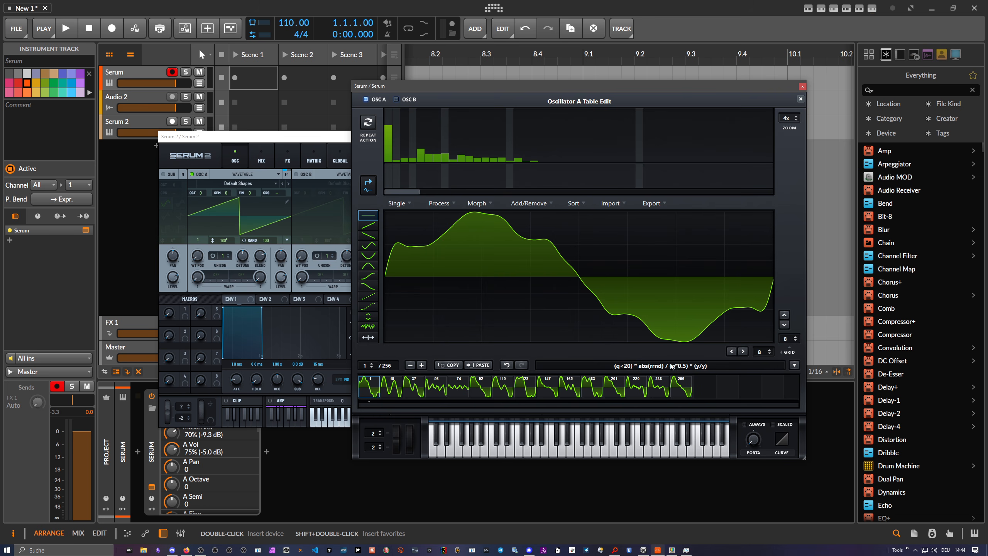
pyautogui.click(677, 365)
pyautogui.hotkey('ctrl', 'c')
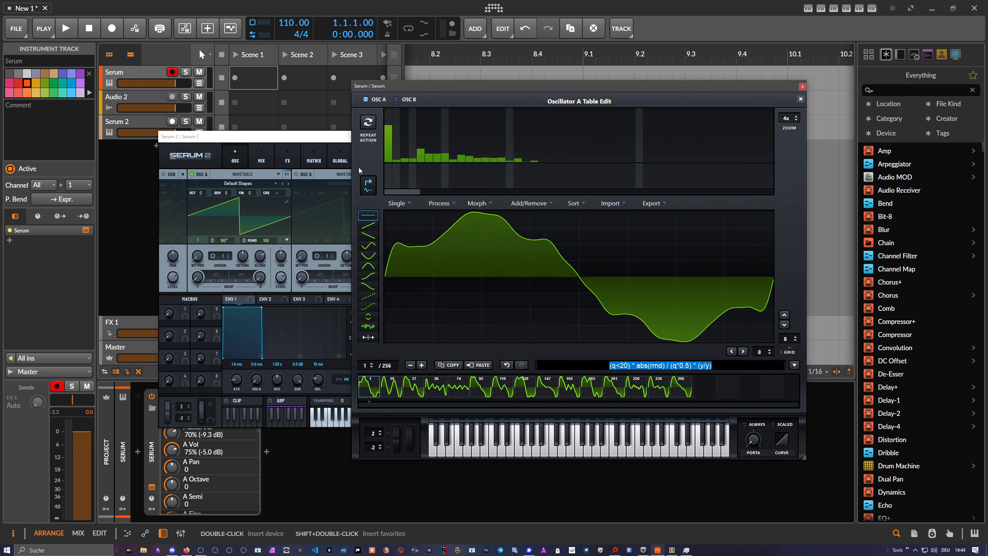
pyautogui.click(313, 139)
pyautogui.click(287, 202)
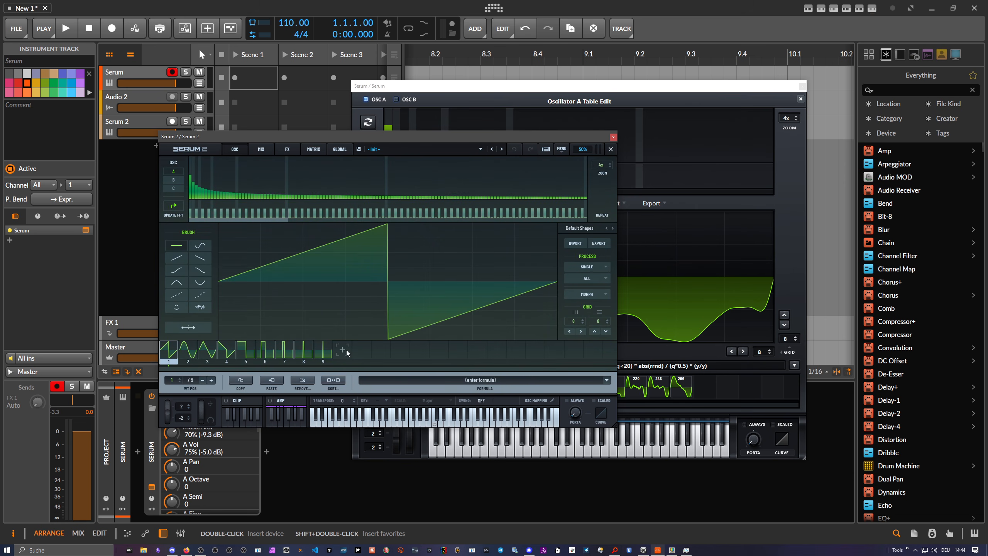
pyautogui.click(559, 374)
pyautogui.hotkey('ctrl', 'v')
pyautogui.press('Return')
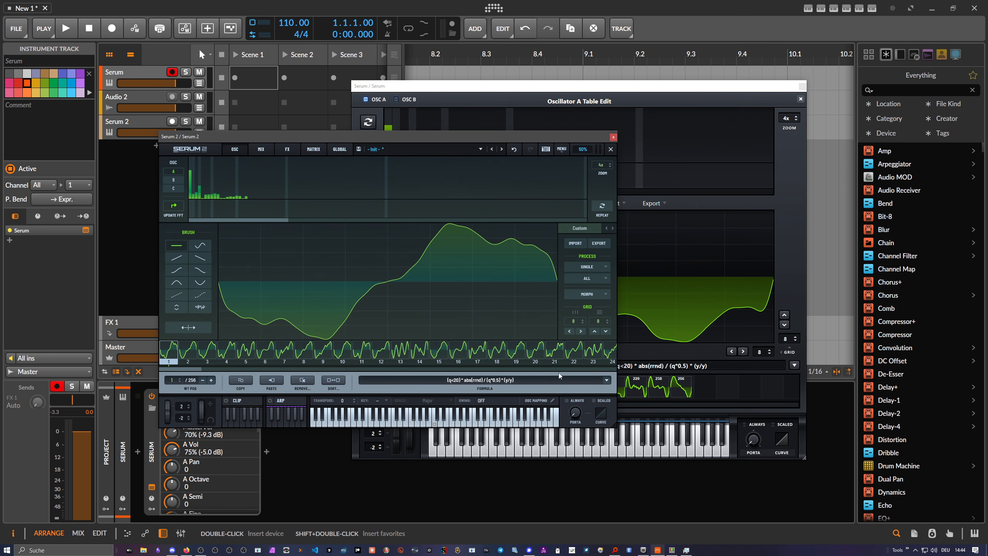
# Step: Browse the frame strip of the wavetable generated in Serum 2 and return to its start
pyautogui.moveTo(183, 369); pyautogui.dragTo(491, 369)
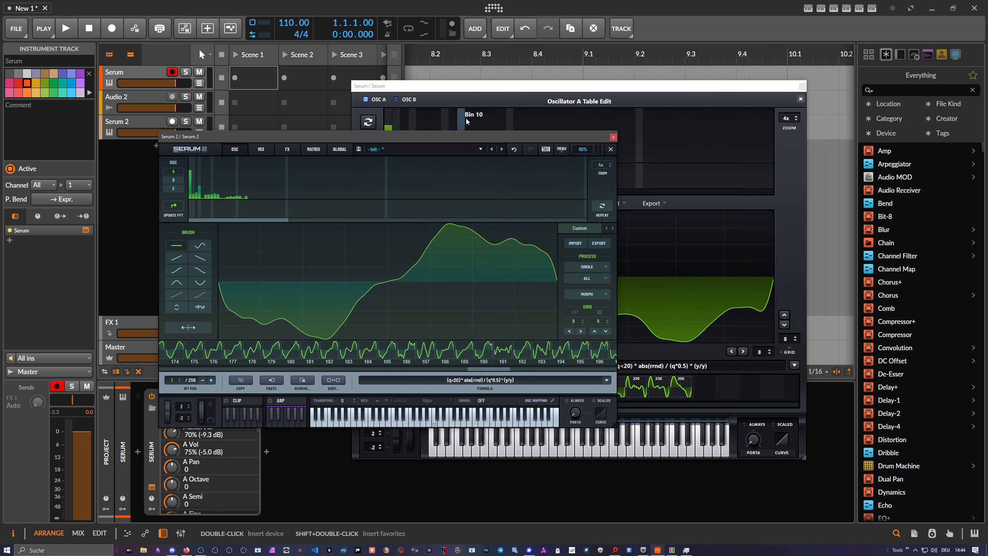
pyautogui.click(471, 96)
pyautogui.click(300, 135)
pyautogui.moveTo(494, 369); pyautogui.dragTo(155, 374)
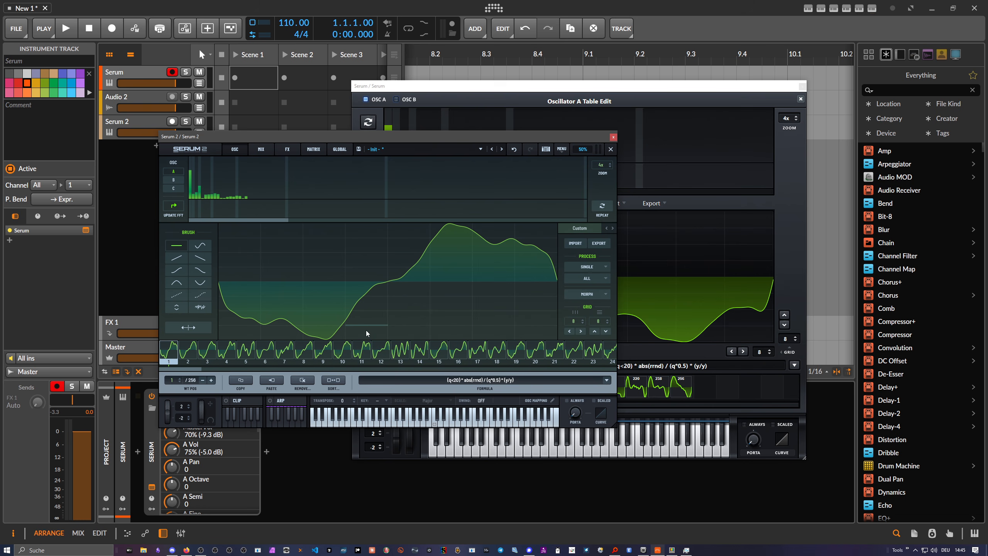
# Step: Switch back to the original Serum's table editor and try to export all frames as 16-bit (.wav)
pyautogui.click(717, 205)
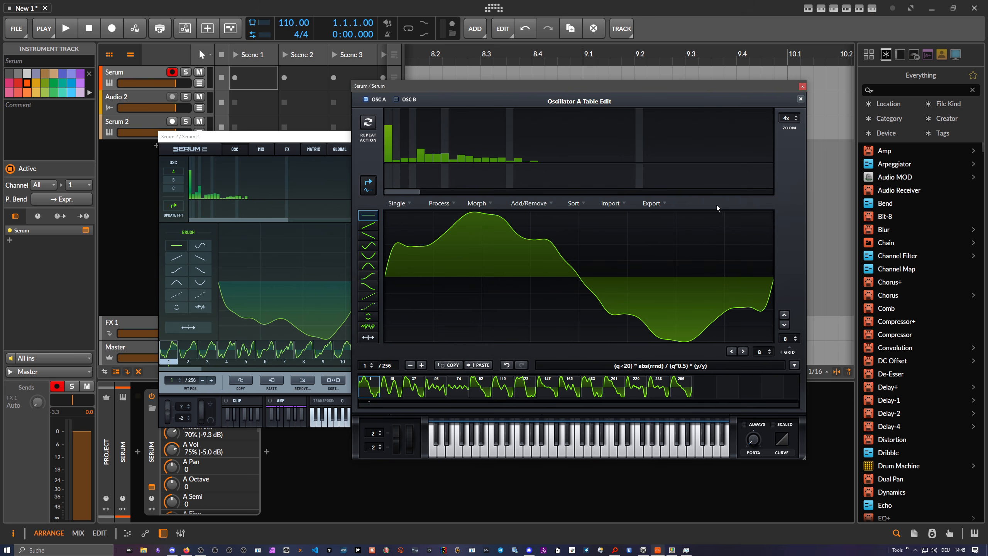
pyautogui.click(651, 203)
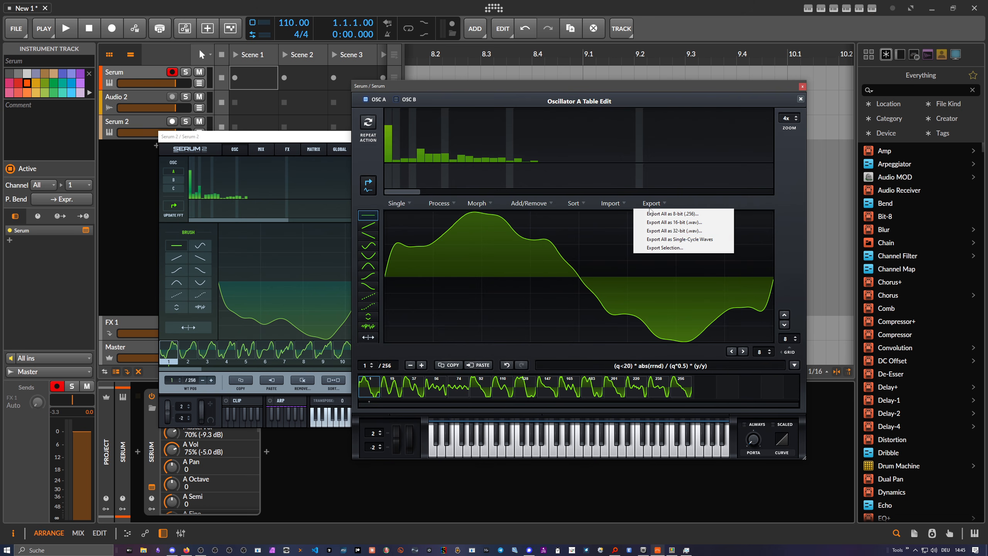
pyautogui.click(687, 224)
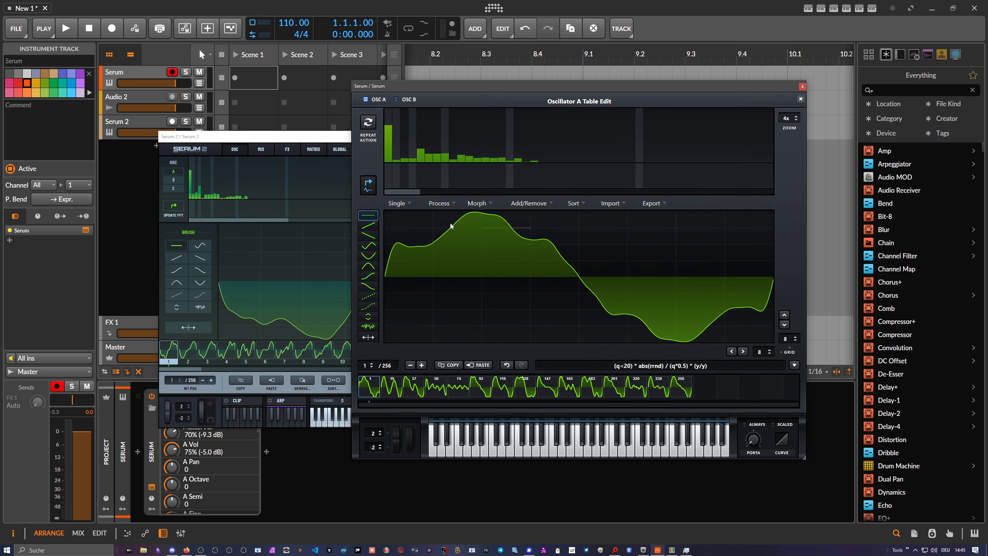